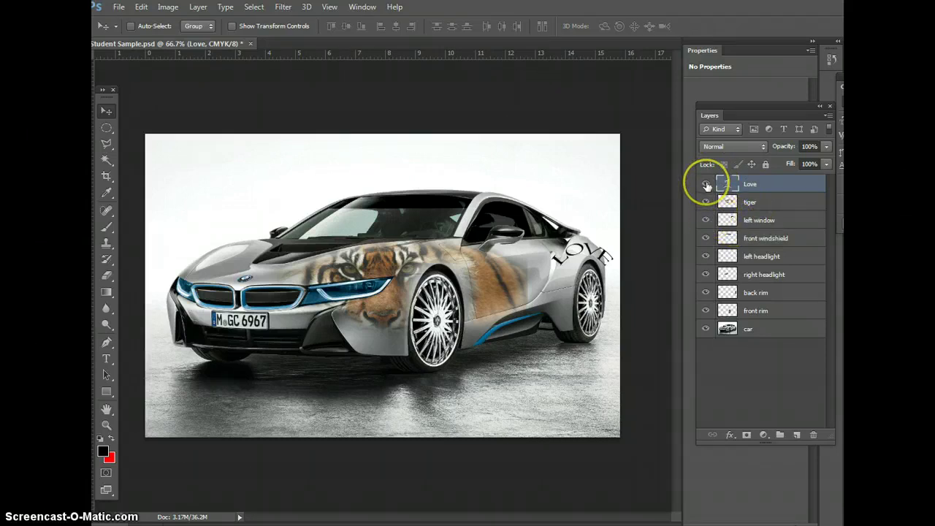
Hide the Love text layer and delete it, leaving the tiger overlay on top.
{"action": "left_click", "coordinate": [707, 184]}
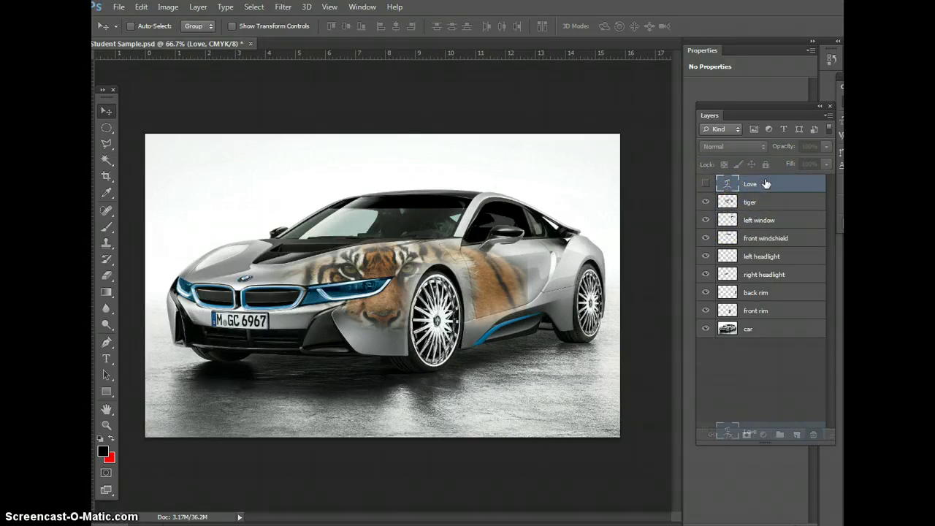
{"action": "left_click_drag", "start_coordinate": [766, 184], "coordinate": [813, 435]}
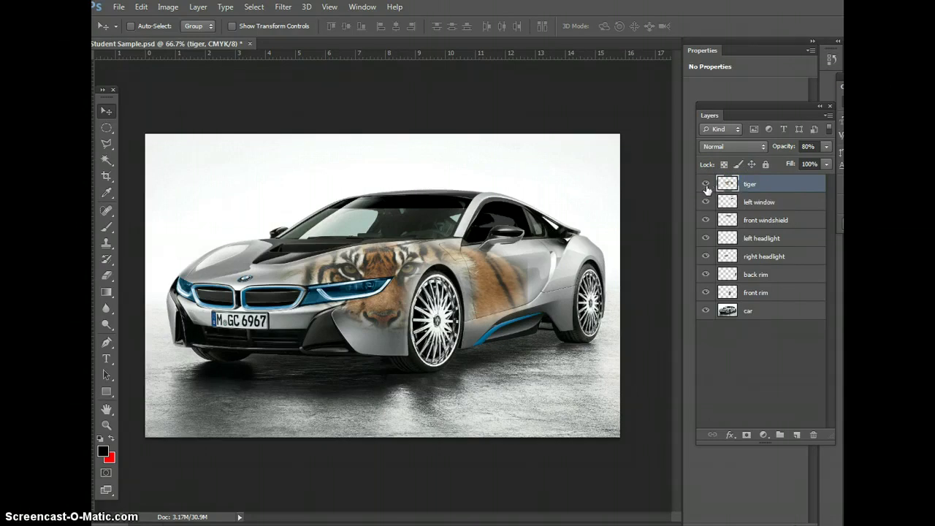
Toggle the tiger overlay and left window layers off and on, leaving both hidden.
{"action": "left_click", "coordinate": [705, 184]}
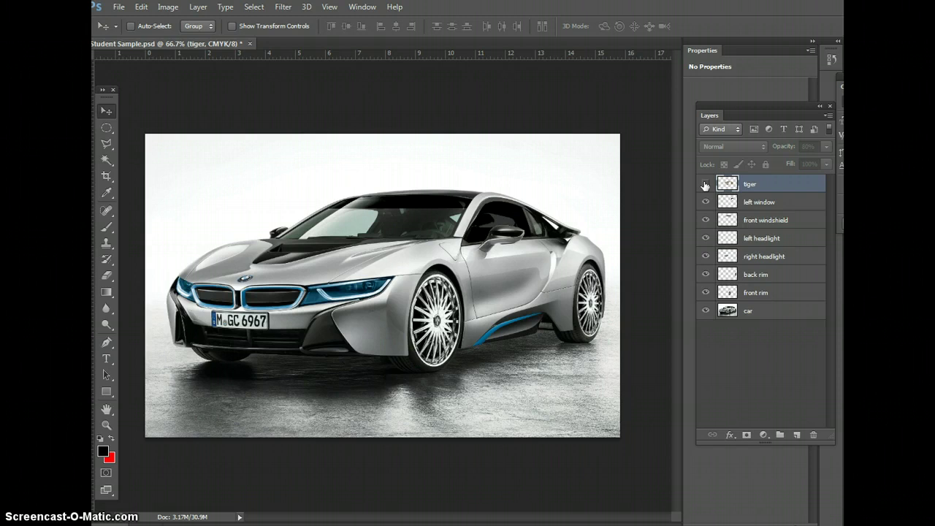
{"action": "left_click", "coordinate": [705, 184]}
{"action": "left_click", "coordinate": [706, 184]}
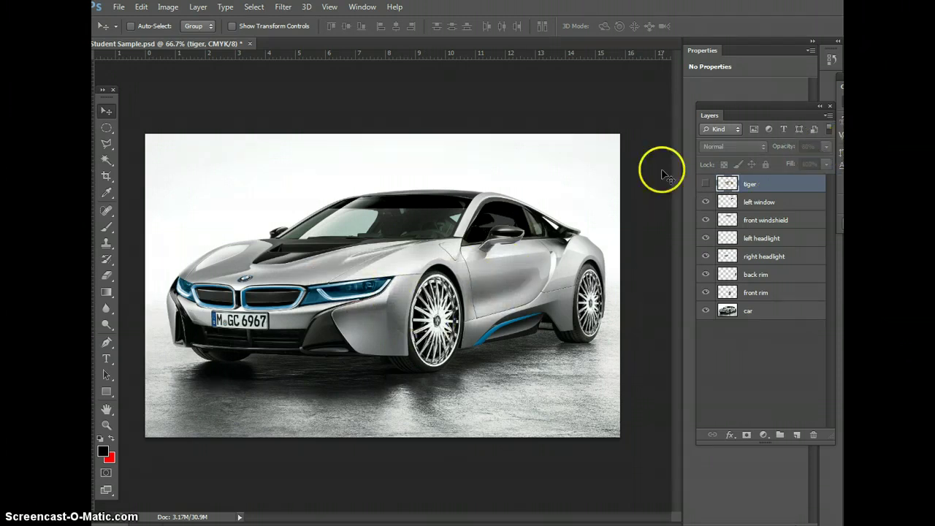
{"action": "left_click", "coordinate": [706, 202]}
{"action": "left_click", "coordinate": [706, 203]}
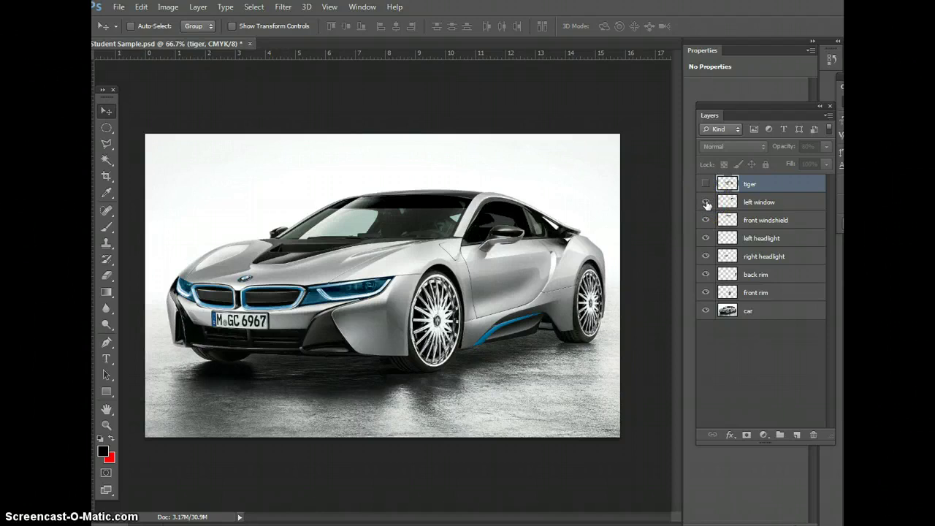
{"action": "left_click", "coordinate": [705, 202]}
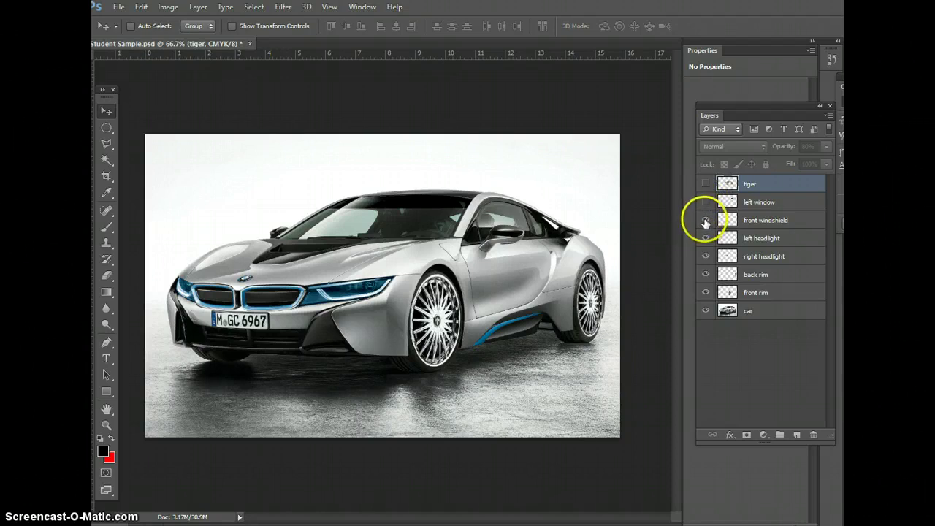
Toggle the windshield, headlight, back rim, front rim and car layers to compare against the original.
{"action": "left_click", "coordinate": [706, 220]}
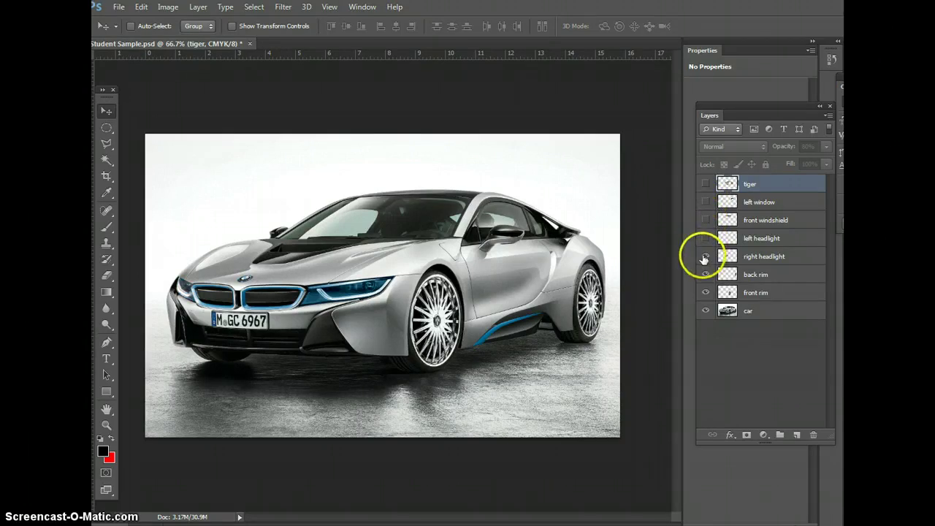
{"action": "left_click", "coordinate": [705, 257]}
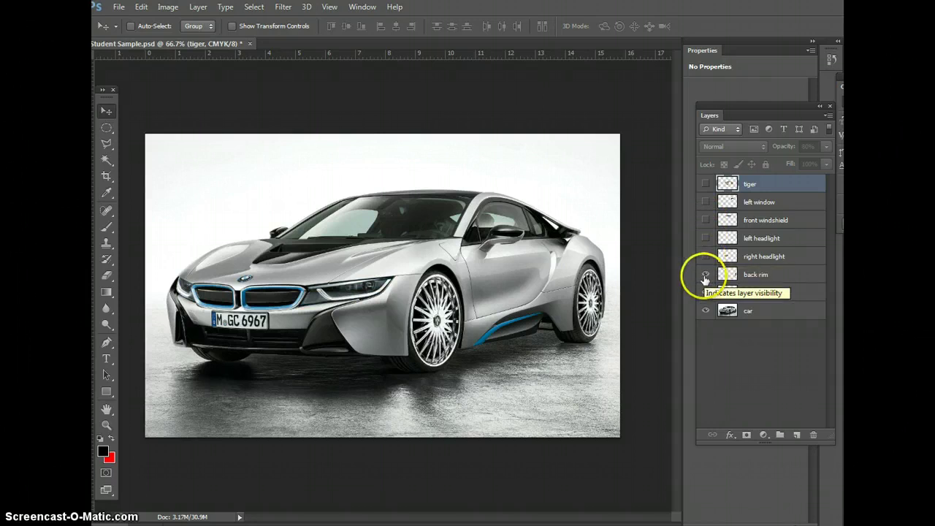
{"action": "left_click", "coordinate": [706, 275]}
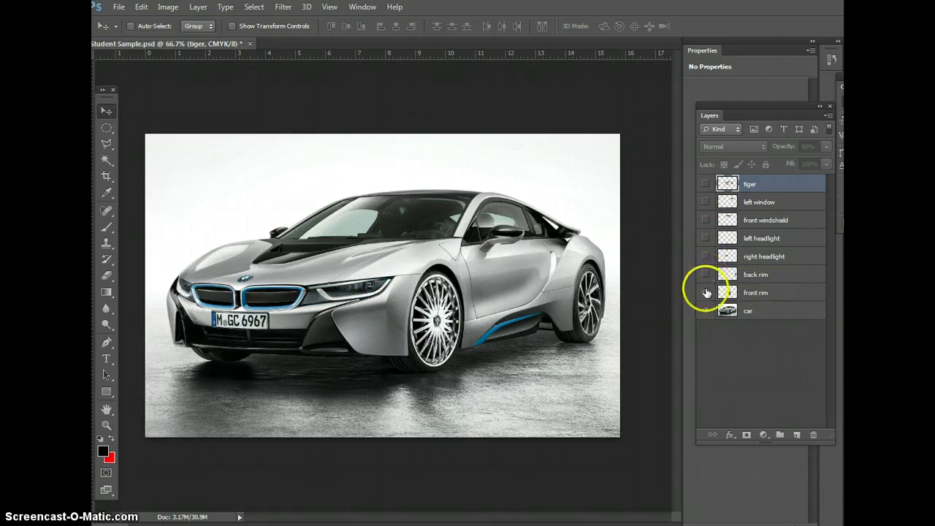
{"action": "left_click", "coordinate": [706, 292]}
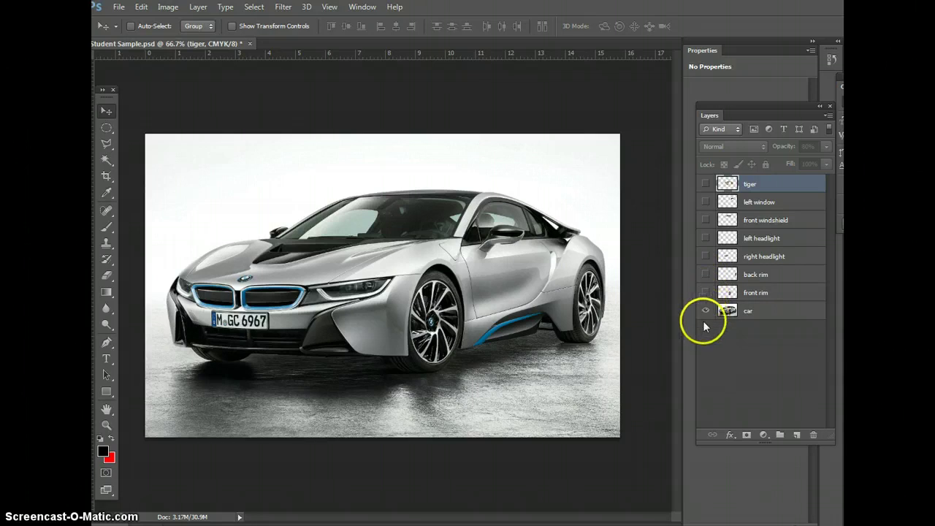
{"action": "left_click", "coordinate": [706, 313]}
{"action": "left_click", "coordinate": [705, 313]}
{"action": "left_click", "coordinate": [705, 313]}
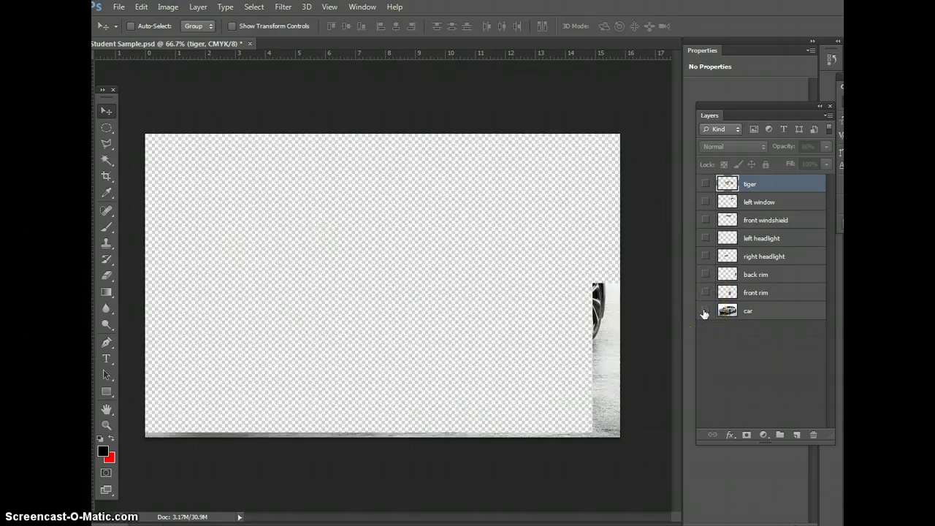
{"action": "left_click", "coordinate": [706, 313]}
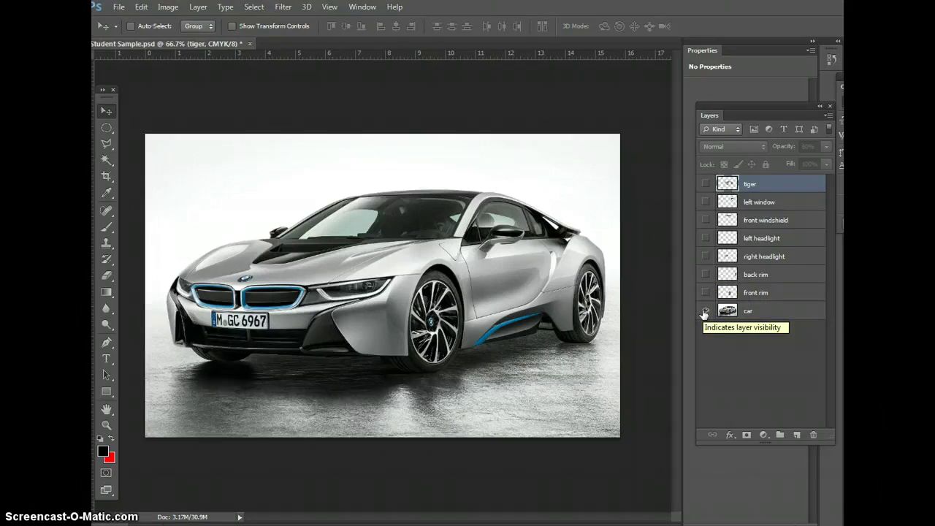
{"action": "left_click", "coordinate": [705, 312]}
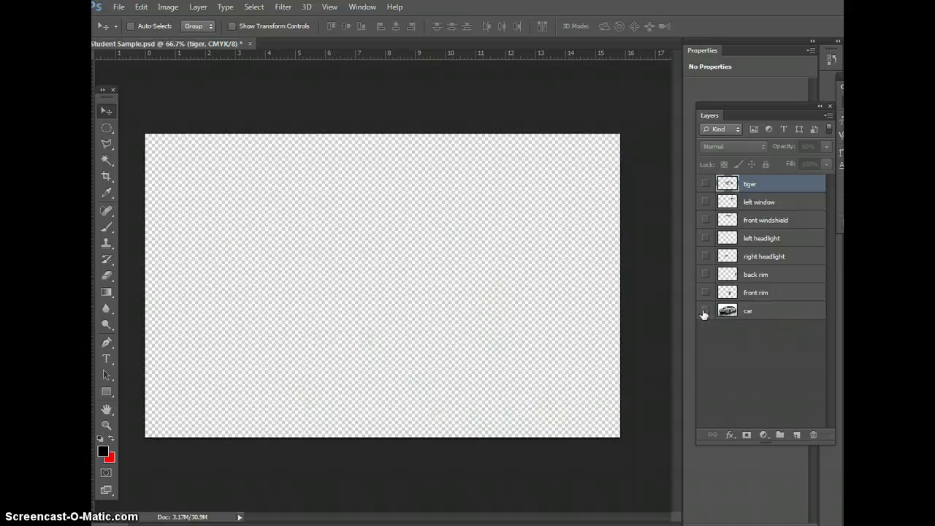
{"action": "left_click", "coordinate": [705, 313]}
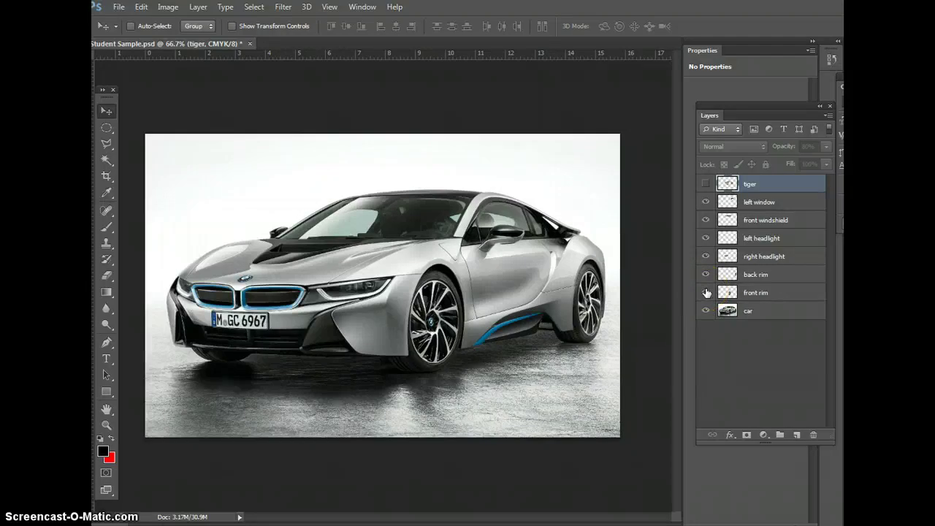
Show the tiger overlay again and add a new LOVE text layer above the car.
{"action": "left_click", "coordinate": [705, 184]}
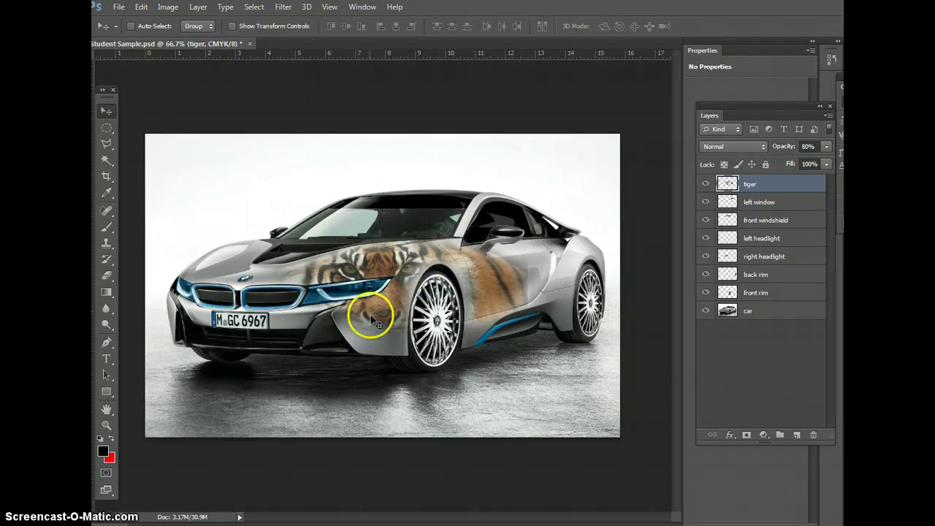
{"action": "left_click", "coordinate": [108, 144]}
{"action": "left_click", "coordinate": [98, 226]}
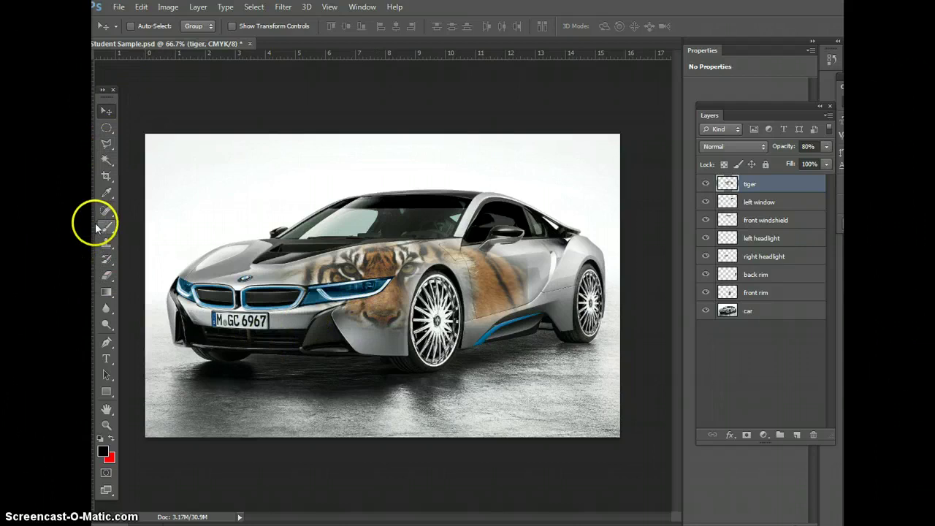
{"action": "left_click", "coordinate": [106, 358]}
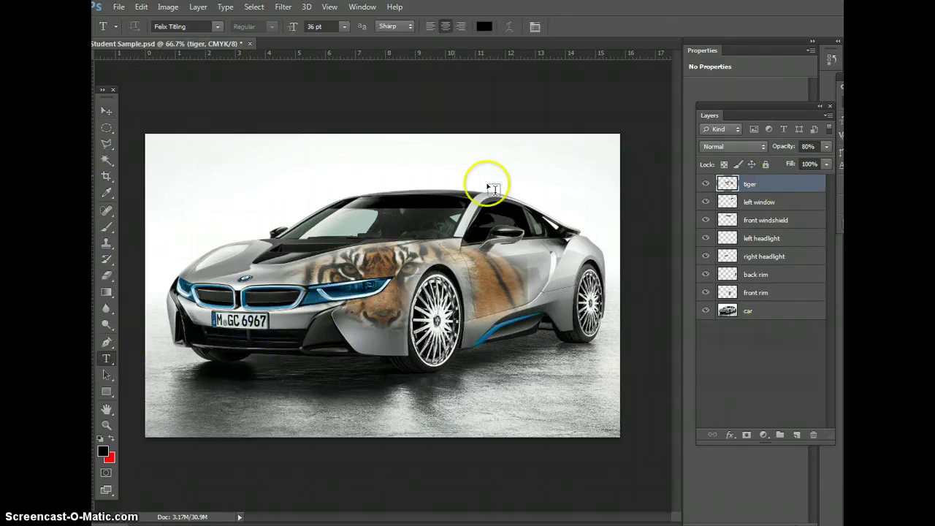
{"action": "left_click", "coordinate": [288, 161]}
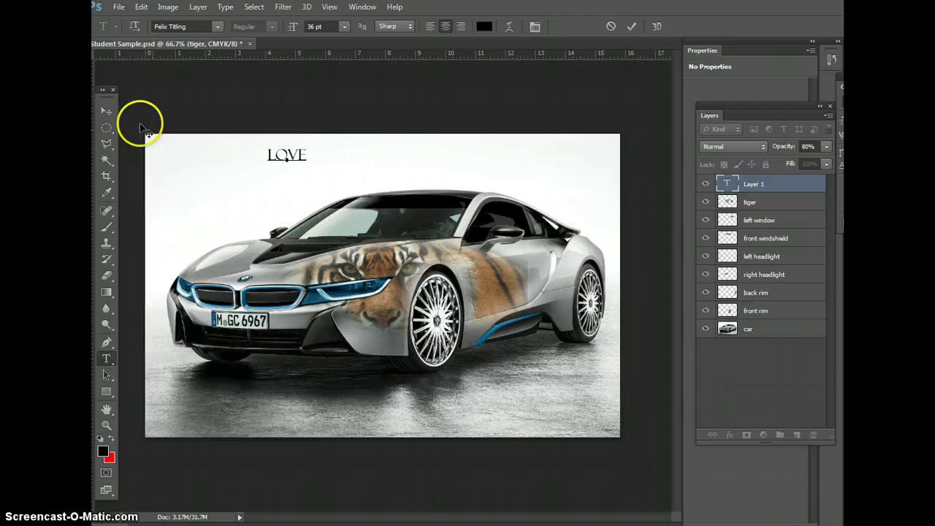
{"action": "left_click", "coordinate": [106, 110]}
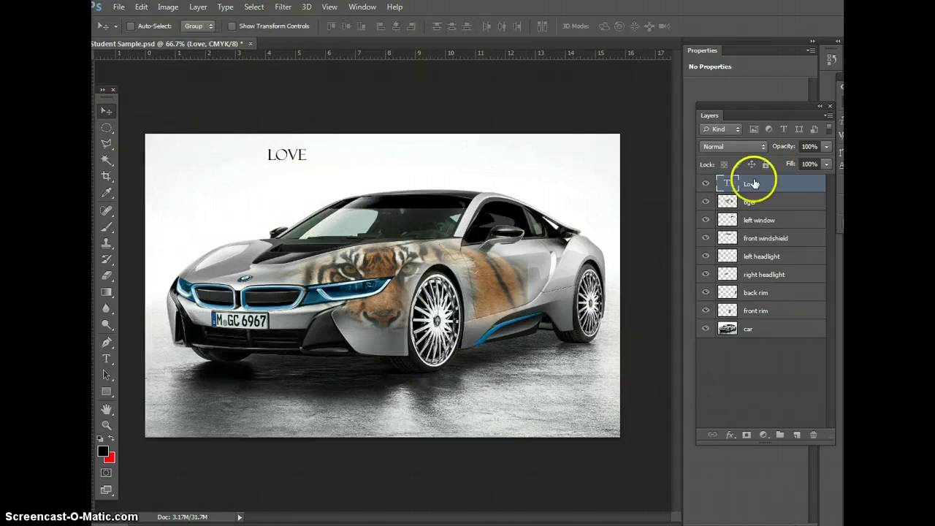
Move the LOVE text onto the car's door and select its letters for editing.
{"action": "mouse_move", "coordinate": [750, 202]}
{"action": "left_mouse_down"}
{"action": "mouse_move", "coordinate": [743, 184]}
{"action": "mouse_move", "coordinate": [751, 191]}
{"action": "left_mouse_up"}
{"action": "left_click", "coordinate": [751, 191]}
{"action": "left_click_drag", "start_coordinate": [287, 159], "coordinate": [435, 262]}
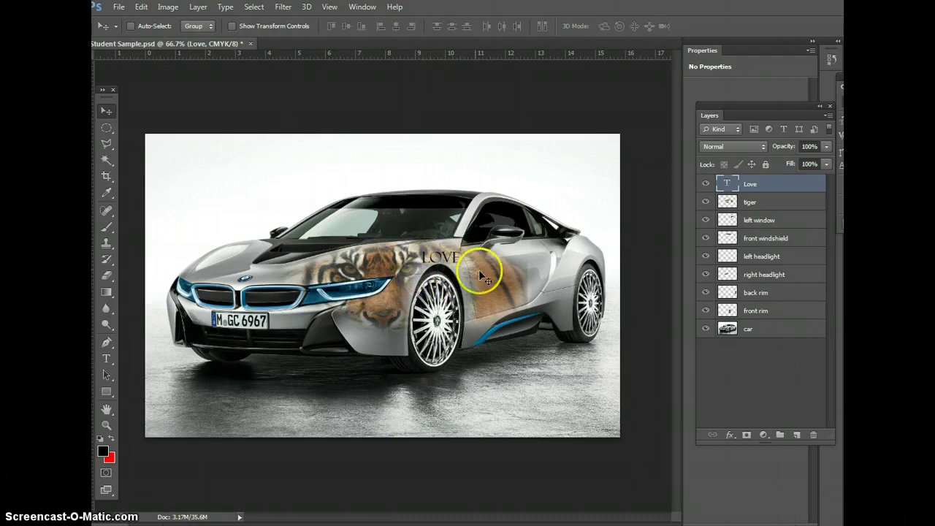
{"action": "left_click", "coordinate": [107, 359]}
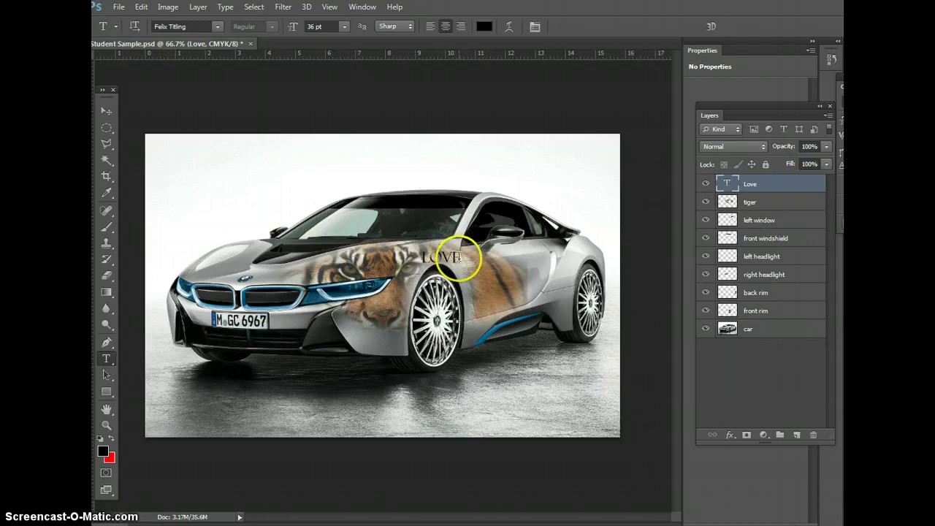
{"action": "left_click_drag", "start_coordinate": [458, 257], "coordinate": [420, 256]}
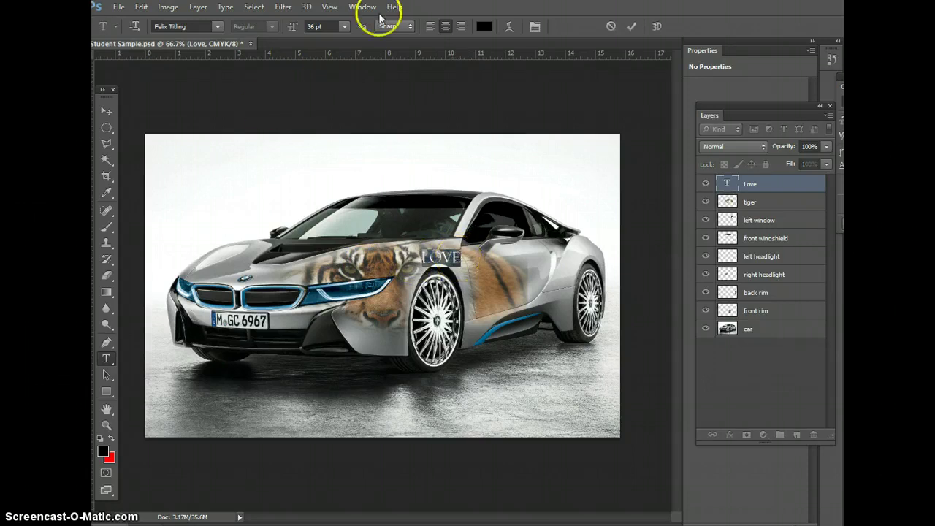
Warp the LOVE text with the Arc style at +62 bend and 0 horizontal distortion.
{"action": "left_click", "coordinate": [511, 28]}
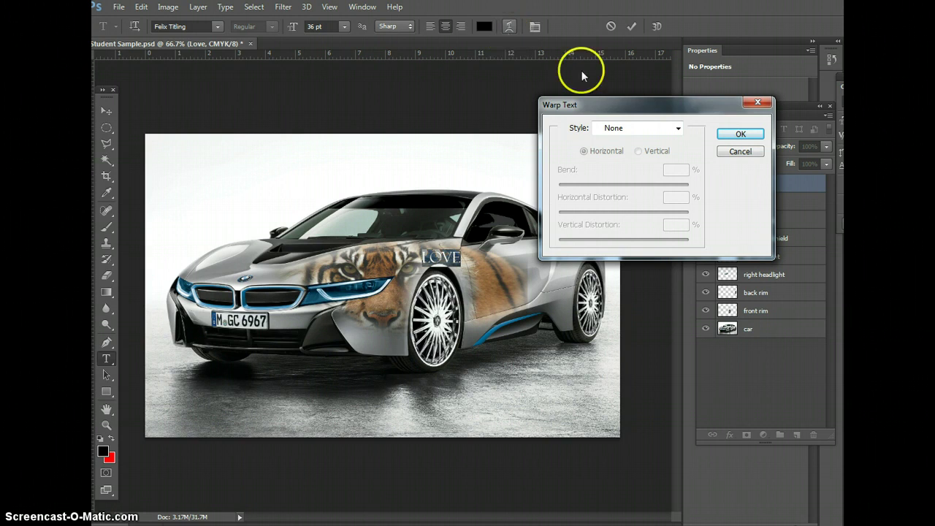
{"action": "left_click", "coordinate": [679, 129]}
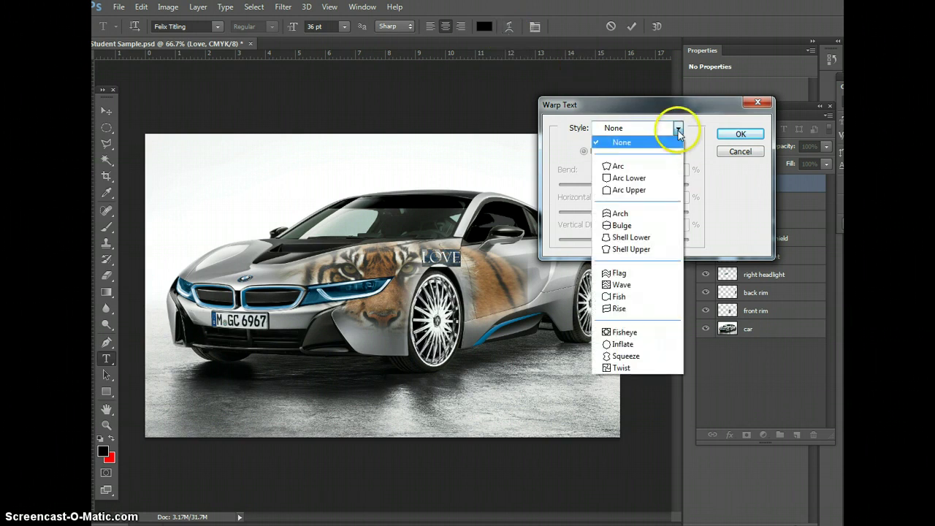
{"action": "left_click", "coordinate": [618, 168]}
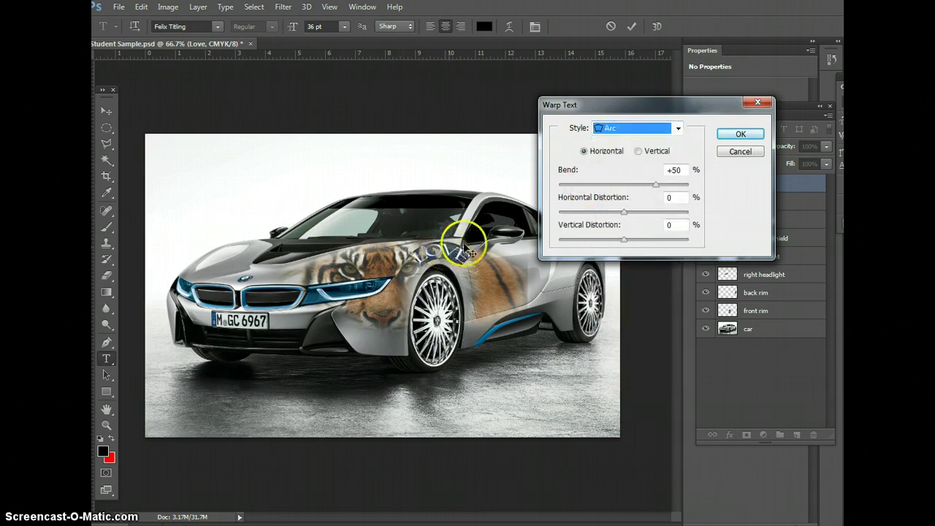
{"action": "left_click_drag", "start_coordinate": [660, 185], "coordinate": [656, 186]}
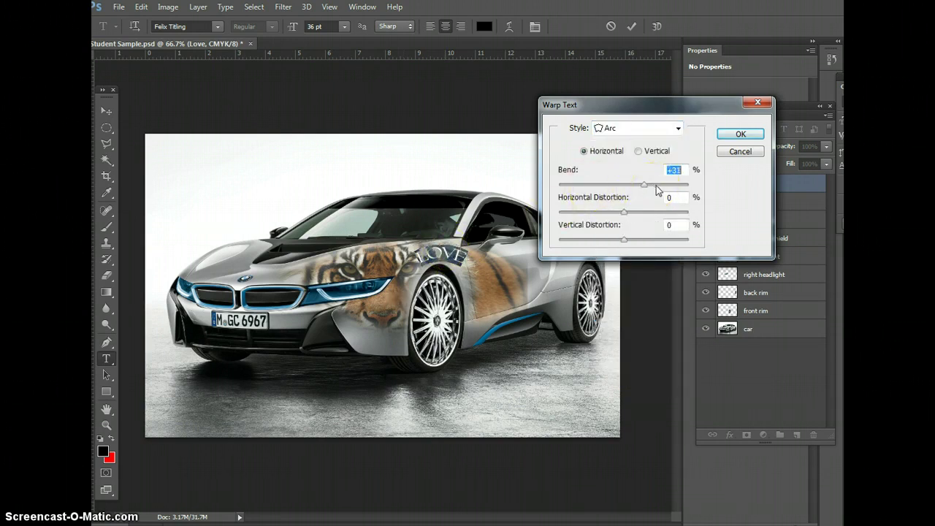
{"action": "key", "text": "Up"}
{"action": "key", "text": "Up"}
{"action": "key", "text": "Up"}
{"action": "key", "text": "Up"}
{"action": "key", "text": "Up"}
{"action": "key", "text": "Up"}
{"action": "key", "text": "Up"}
{"action": "key", "text": "Up"}
{"action": "key", "text": "Up"}
{"action": "key", "text": "Up"}
{"action": "key", "text": "Up"}
{"action": "key", "text": "Up"}
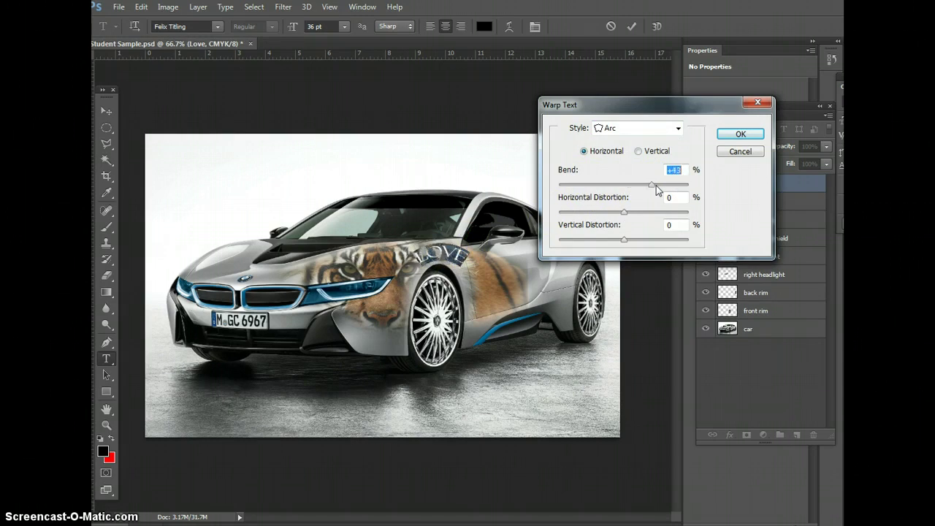
{"action": "key", "text": "Up"}
{"action": "key", "text": "Up"}
{"action": "key", "text": "Up"}
{"action": "key", "text": "Up"}
{"action": "key", "text": "Up"}
{"action": "key", "text": "Up"}
{"action": "key", "text": "Up"}
{"action": "key", "text": "Up"}
{"action": "key", "text": "Up"}
{"action": "key", "text": "Up"}
{"action": "key", "text": "Up"}
{"action": "key", "text": "Up"}
{"action": "key", "text": "Up"}
{"action": "key", "text": "Up"}
{"action": "key", "text": "Up"}
{"action": "key", "text": "Up"}
{"action": "key", "text": "Up"}
{"action": "key", "text": "Up"}
{"action": "key", "text": "Up"}
{"action": "key", "text": "Up"}
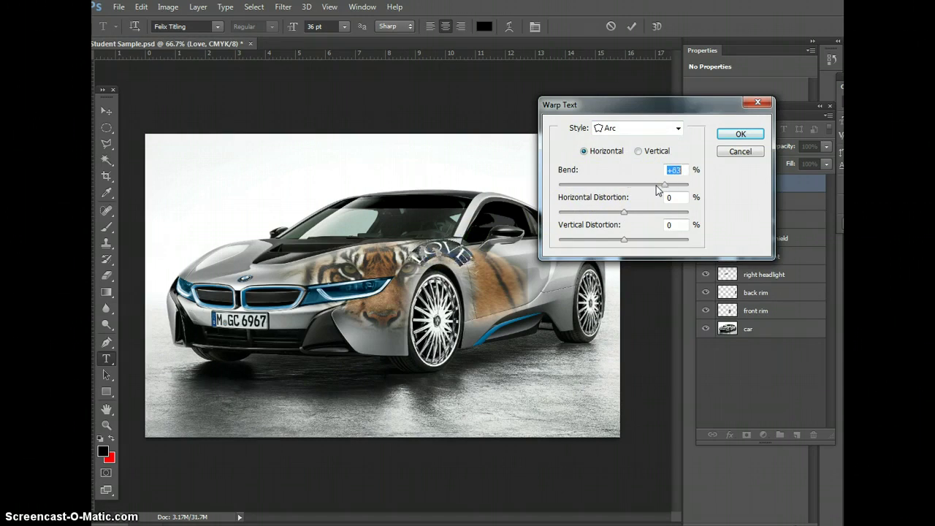
{"action": "left_click", "coordinate": [657, 187]}
{"action": "left_click_drag", "start_coordinate": [625, 212], "coordinate": [573, 213]}
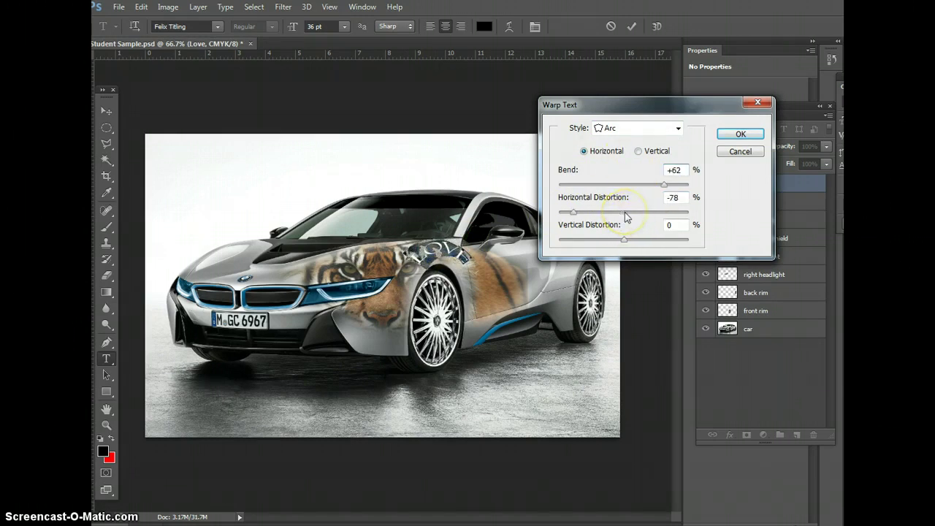
{"action": "type", "text": "90"}
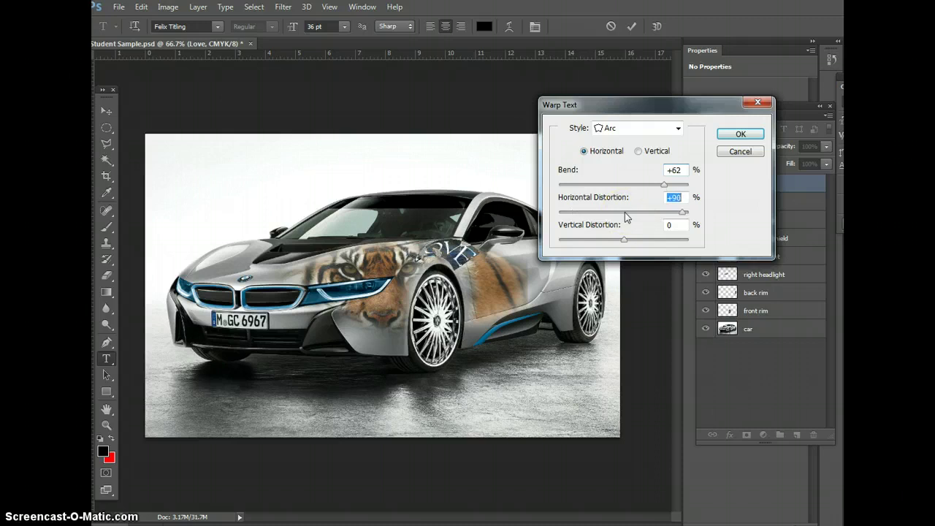
{"action": "type", "text": "56"}
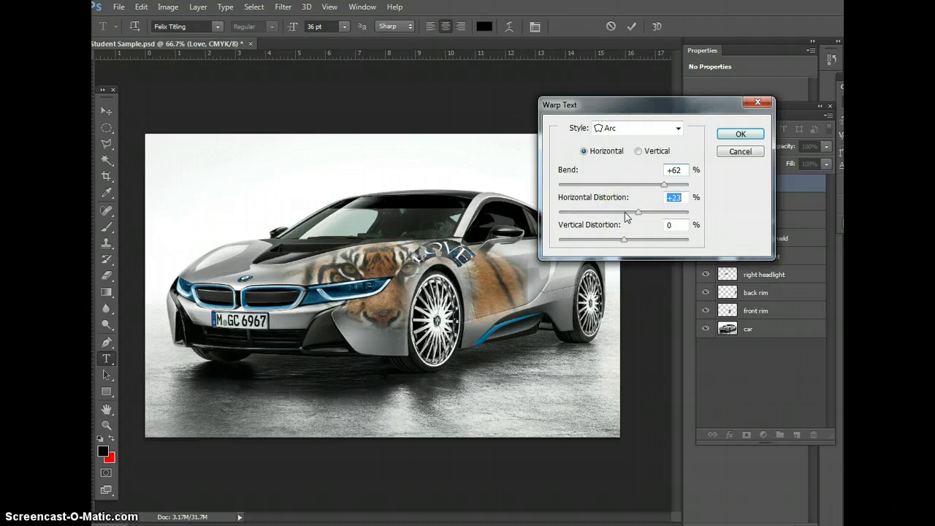
{"action": "left_click_drag", "start_coordinate": [626, 216], "coordinate": [621, 225]}
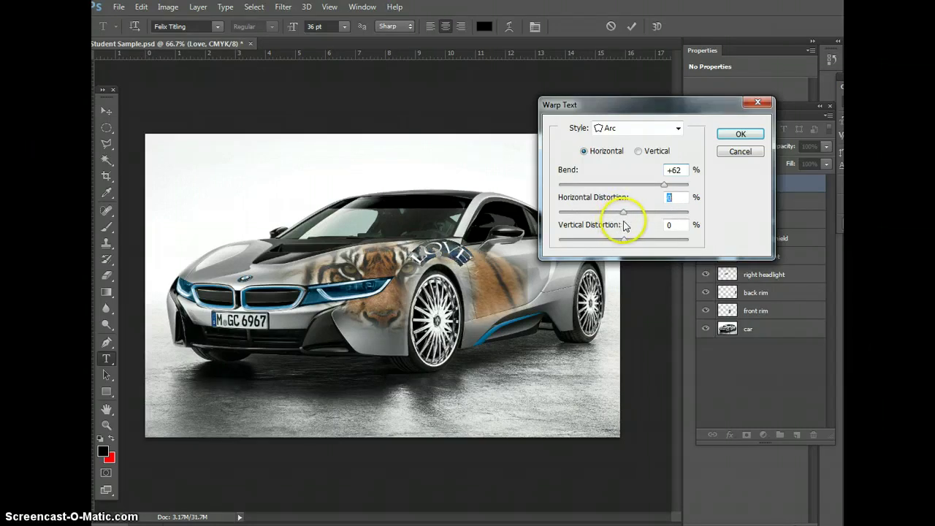
{"action": "left_click", "coordinate": [741, 134]}
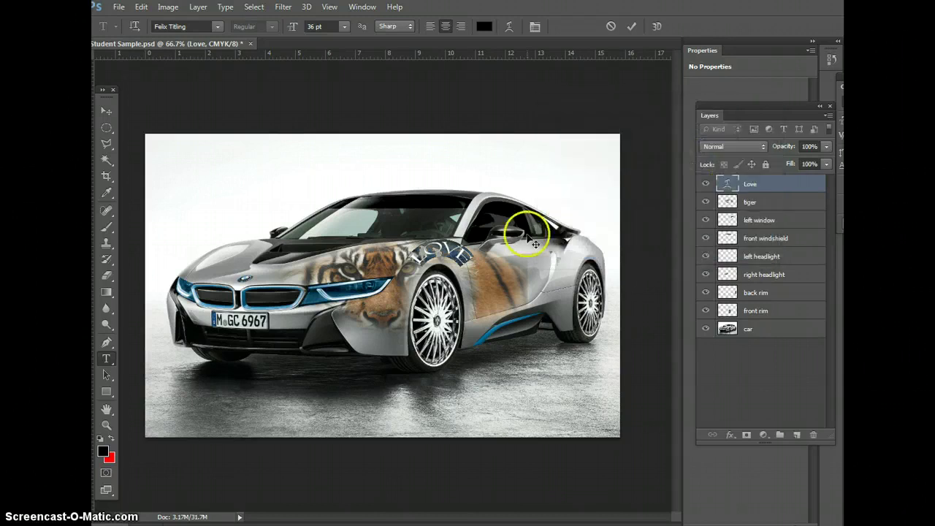
{"action": "left_click", "coordinate": [110, 112]}
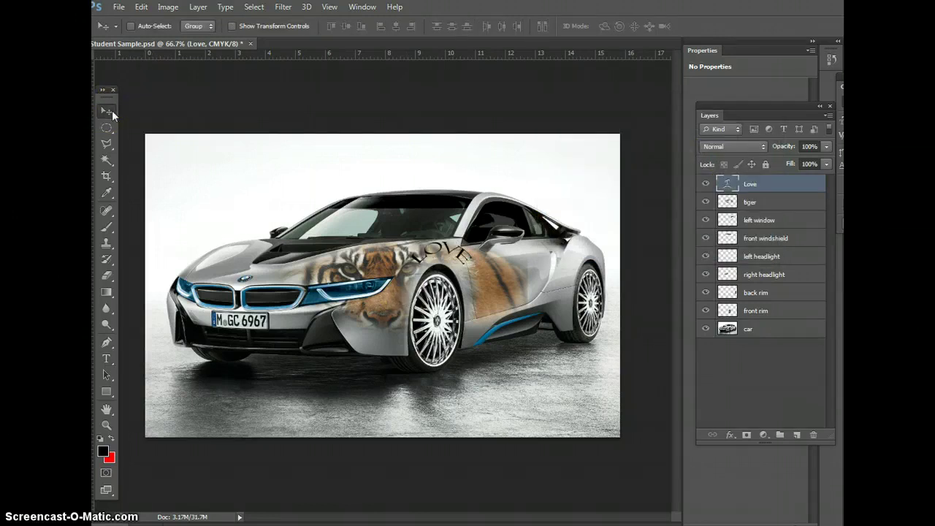
Drag the arched LOVE text from the car's side up to just above the roof.
{"action": "left_click_drag", "start_coordinate": [481, 250], "coordinate": [452, 272]}
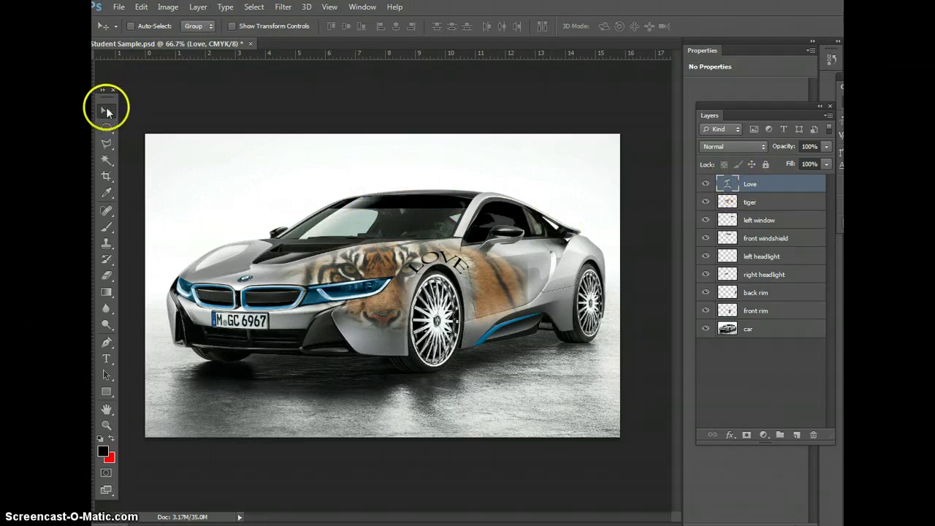
{"action": "left_click_drag", "start_coordinate": [463, 265], "coordinate": [386, 181]}
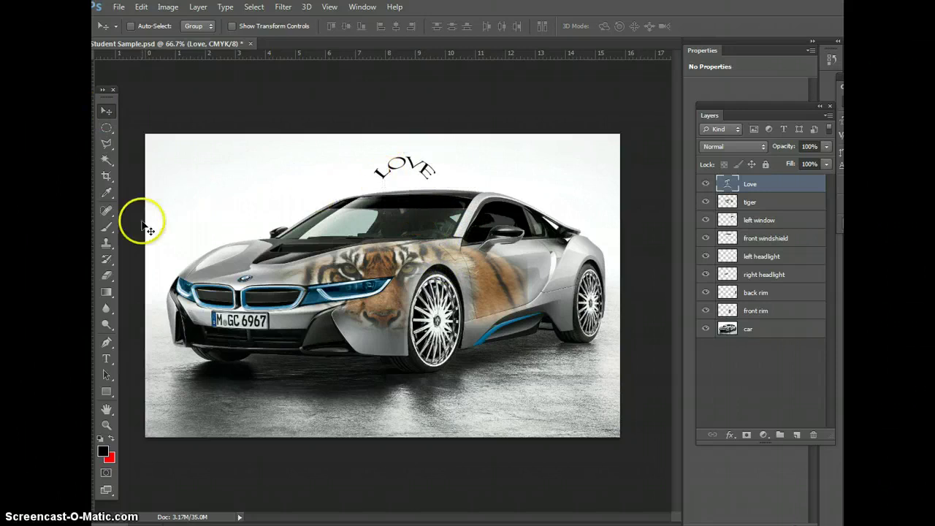
Set the LOVE text's Arc warp bend to 0 so it sits straight above the roof.
{"action": "left_click", "coordinate": [107, 358]}
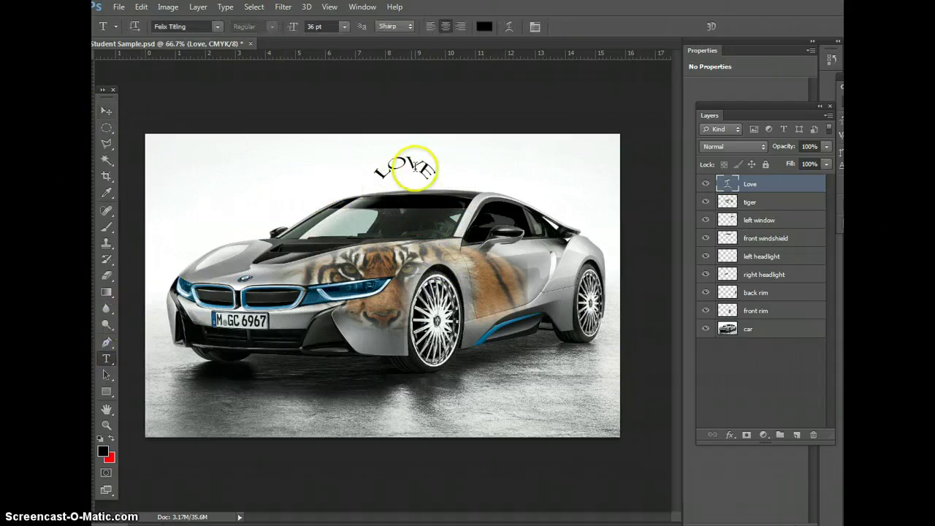
{"action": "left_click_drag", "start_coordinate": [432, 174], "coordinate": [344, 167]}
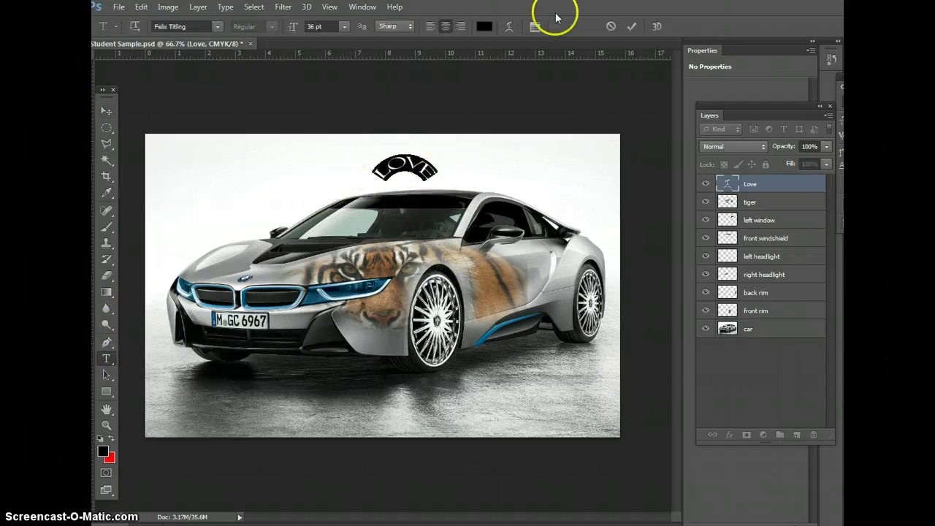
{"action": "left_click", "coordinate": [510, 27]}
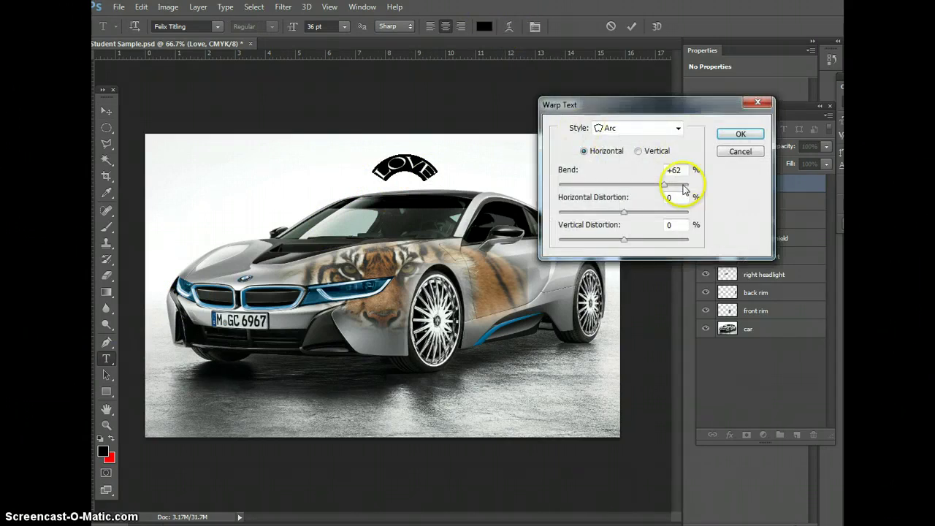
{"action": "left_click", "coordinate": [678, 128]}
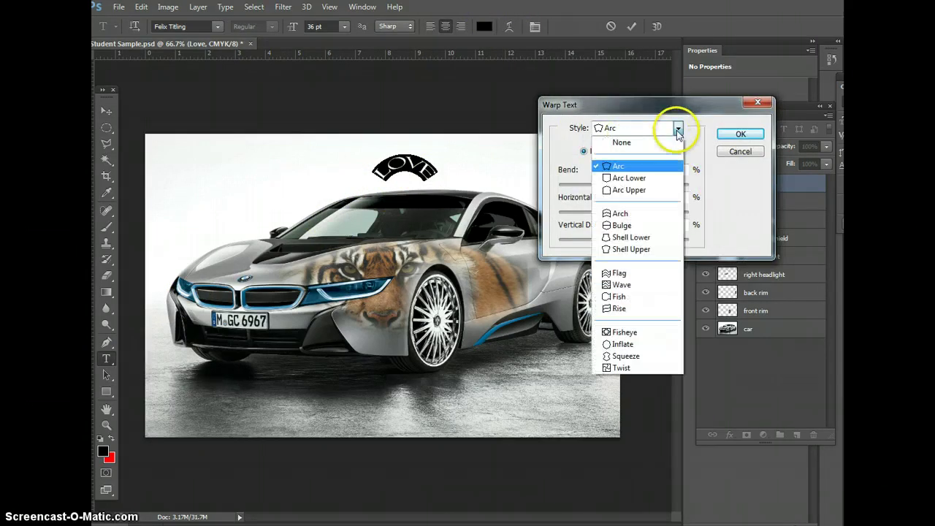
{"action": "left_click", "coordinate": [619, 163]}
{"action": "left_click", "coordinate": [671, 172]}
{"action": "scroll", "coordinate": [666, 182], "scroll_direction": "down", "scroll_amount": 20}
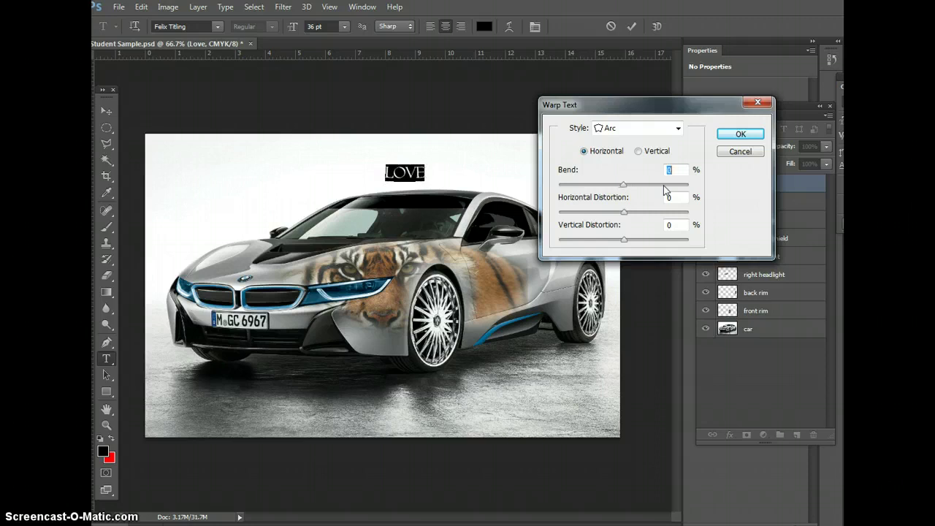
{"action": "left_click", "coordinate": [624, 184]}
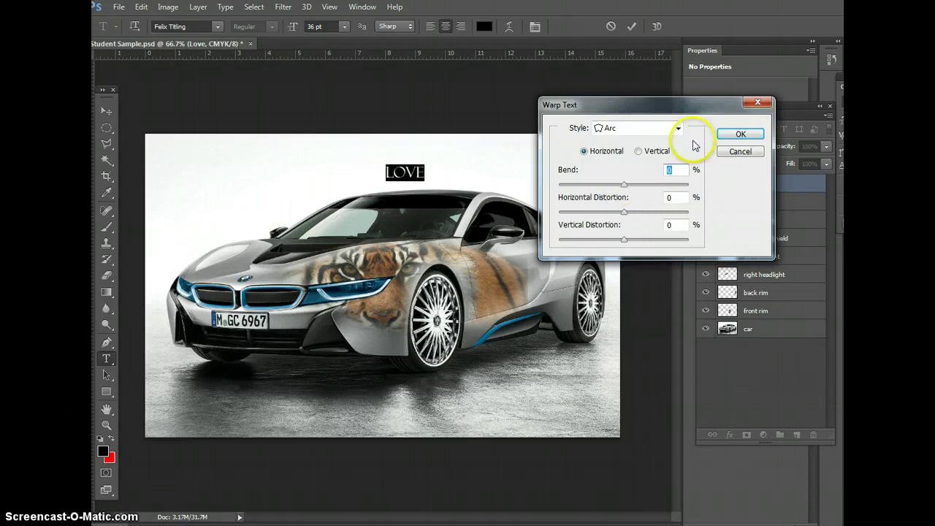
{"action": "left_click", "coordinate": [738, 136]}
{"action": "left_click", "coordinate": [112, 111]}
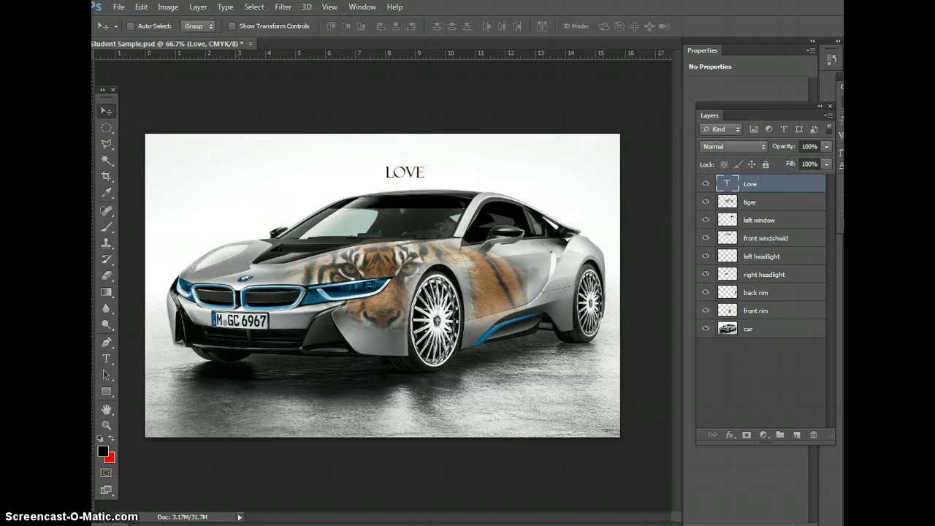
Color the LOVE text white and drag it down onto the top of the windshield.
{"action": "left_click", "coordinate": [106, 358]}
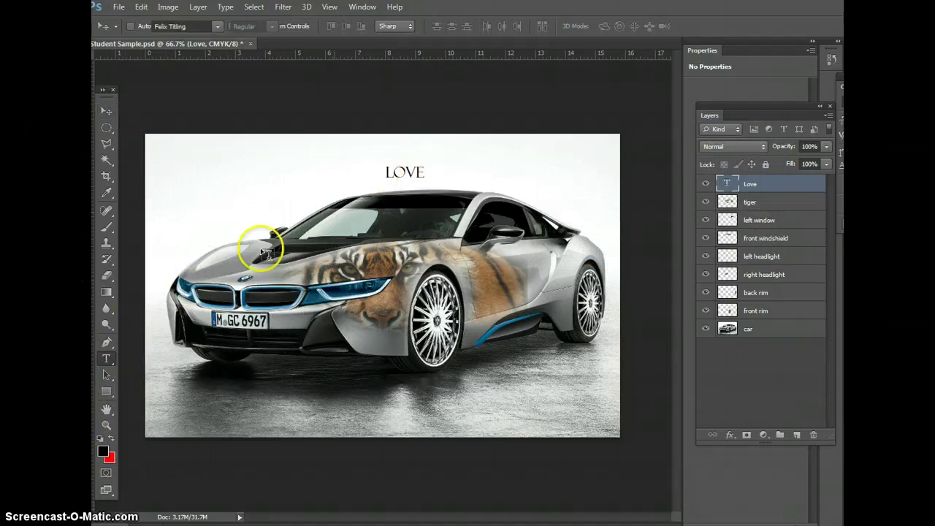
{"action": "left_click", "coordinate": [422, 172]}
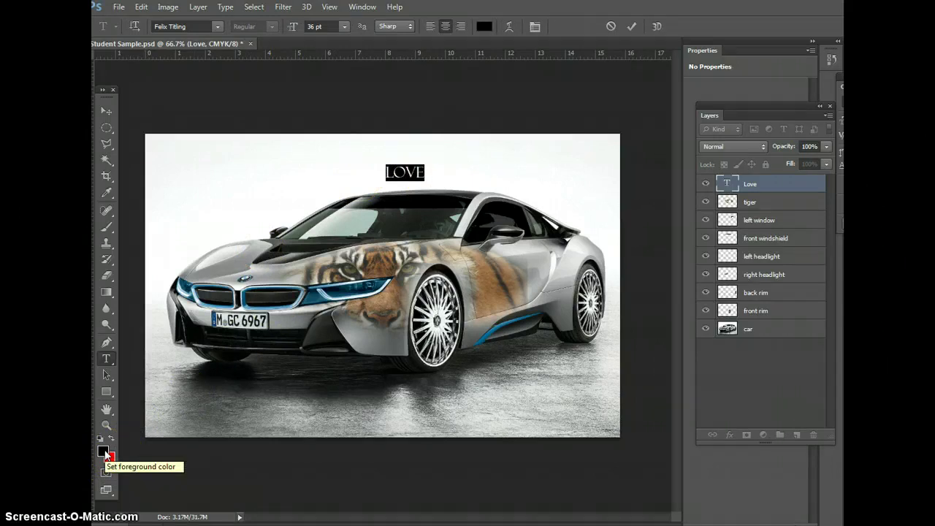
{"action": "left_click", "coordinate": [105, 452]}
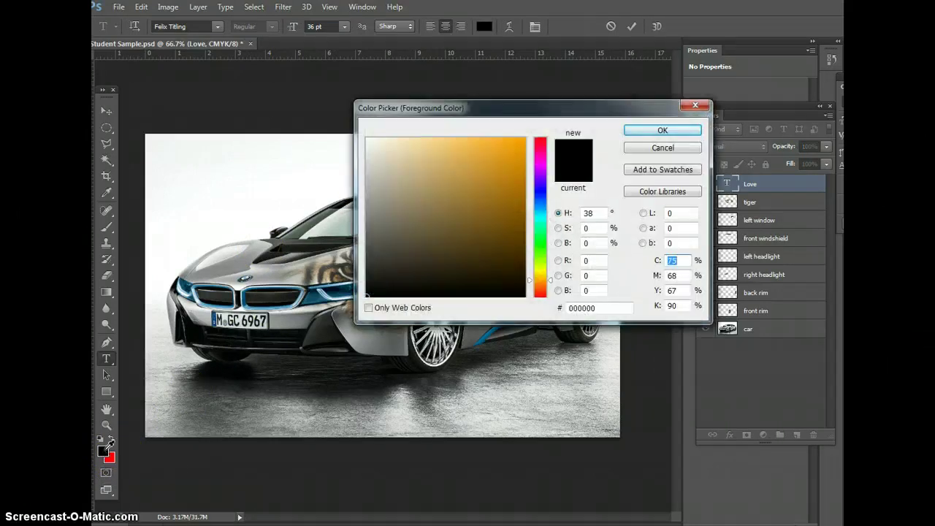
{"action": "left_click", "coordinate": [351, 168]}
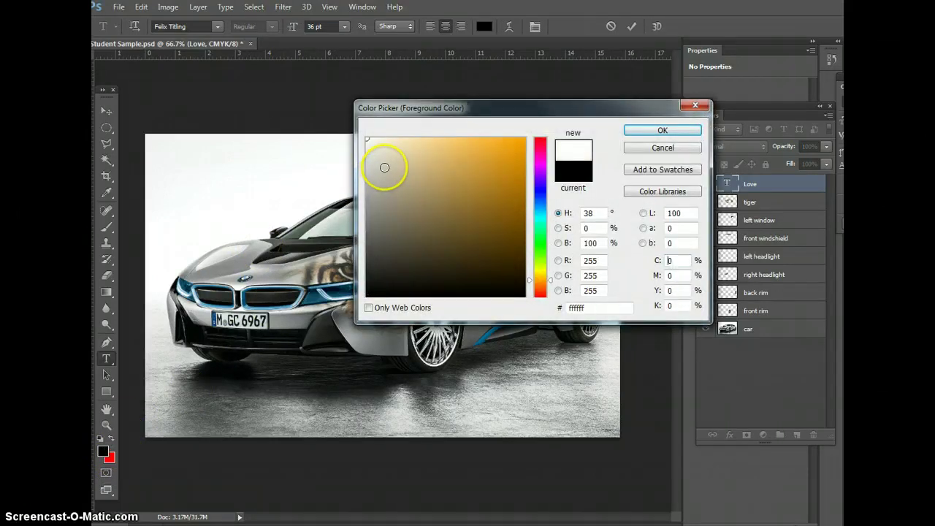
{"action": "left_click", "coordinate": [566, 163]}
{"action": "left_click", "coordinate": [395, 163]}
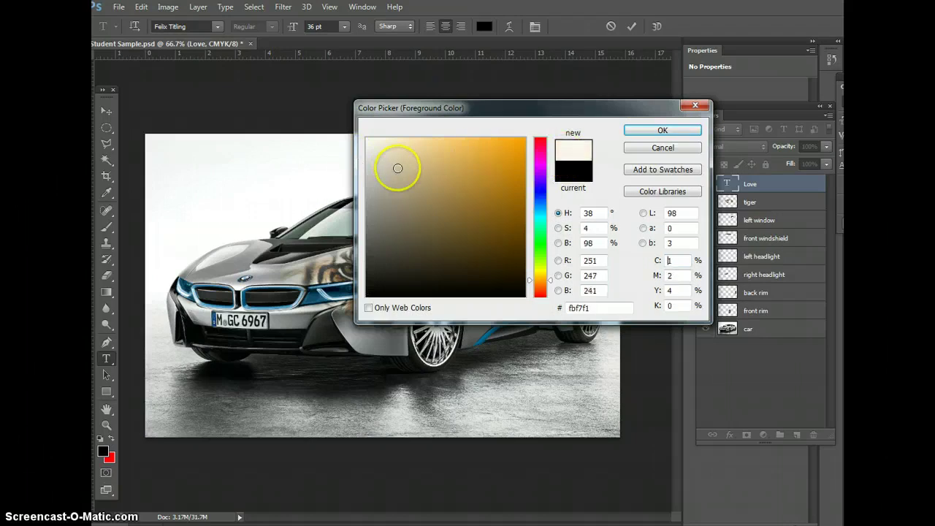
{"action": "left_click", "coordinate": [663, 130]}
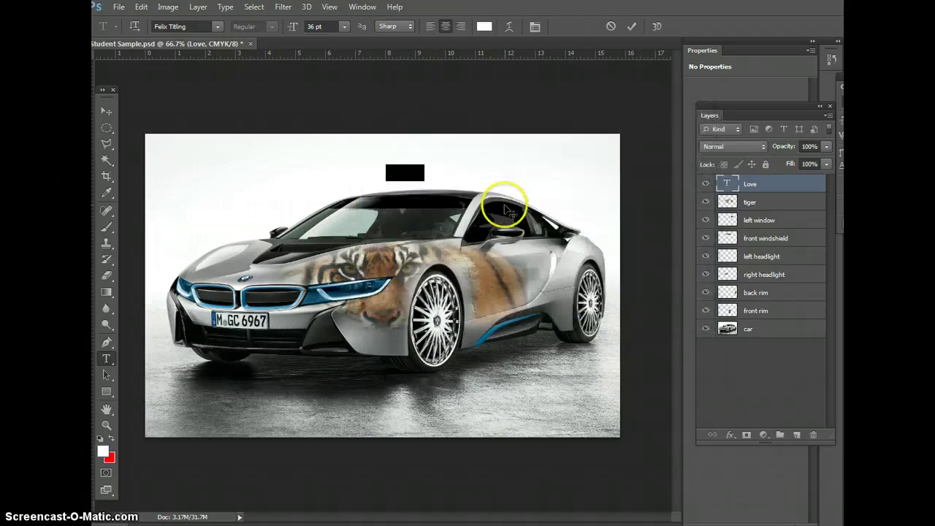
{"action": "left_click", "coordinate": [106, 110]}
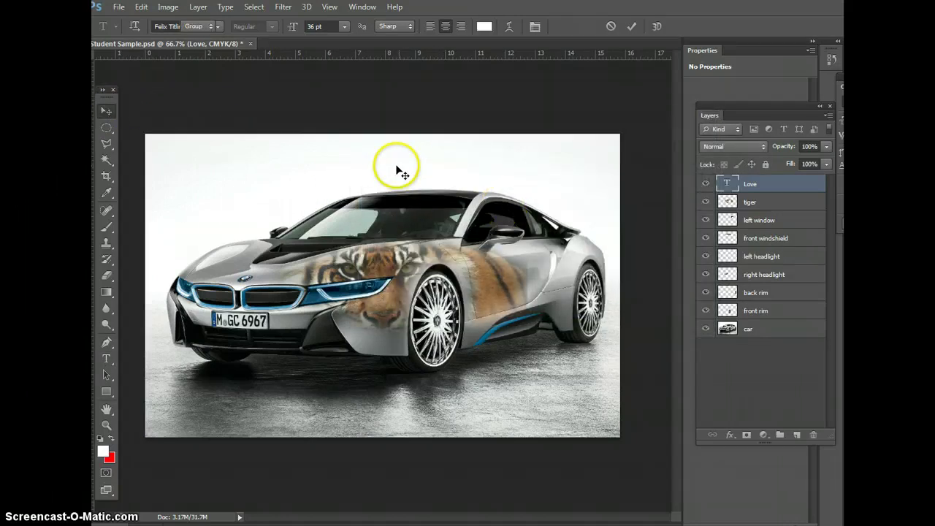
{"action": "left_click_drag", "start_coordinate": [405, 171], "coordinate": [401, 200]}
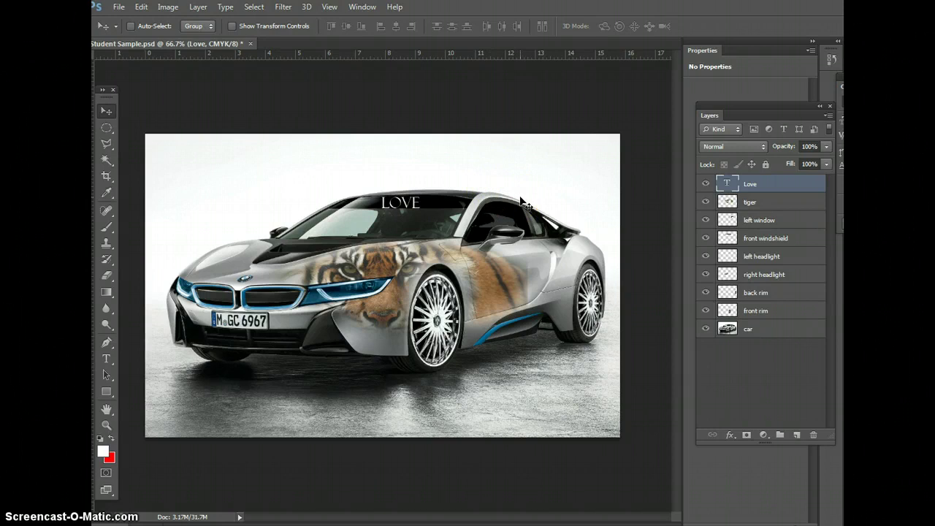
Free-transform LOVE to about 138% width and 83% height along the windshield top.
{"action": "key", "text": "ctrl+t"}
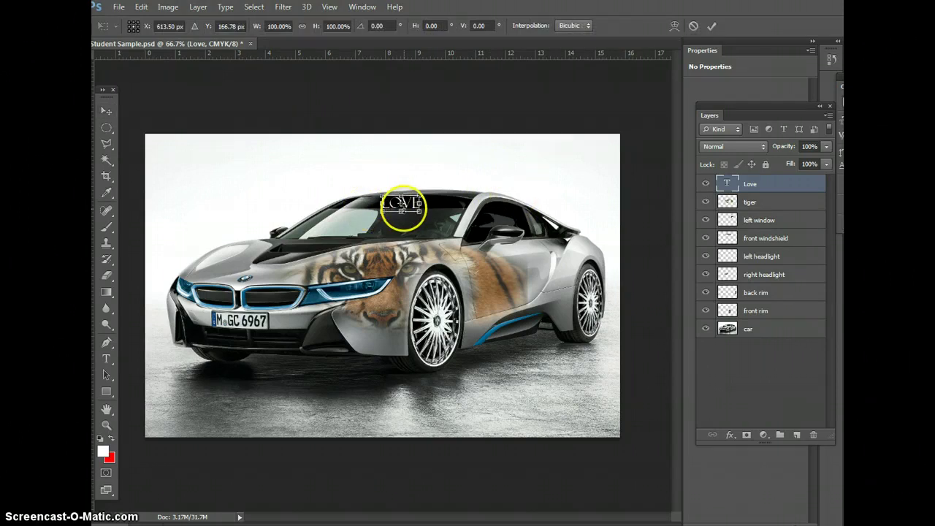
{"action": "left_click_drag", "start_coordinate": [403, 211], "coordinate": [347, 201]}
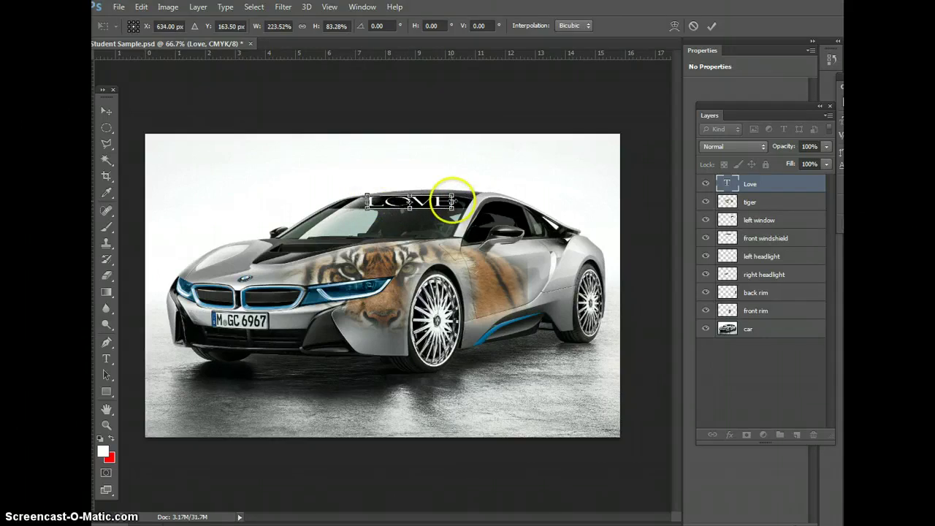
{"action": "left_click_drag", "start_coordinate": [452, 202], "coordinate": [402, 198]}
{"action": "left_click", "coordinate": [437, 202]}
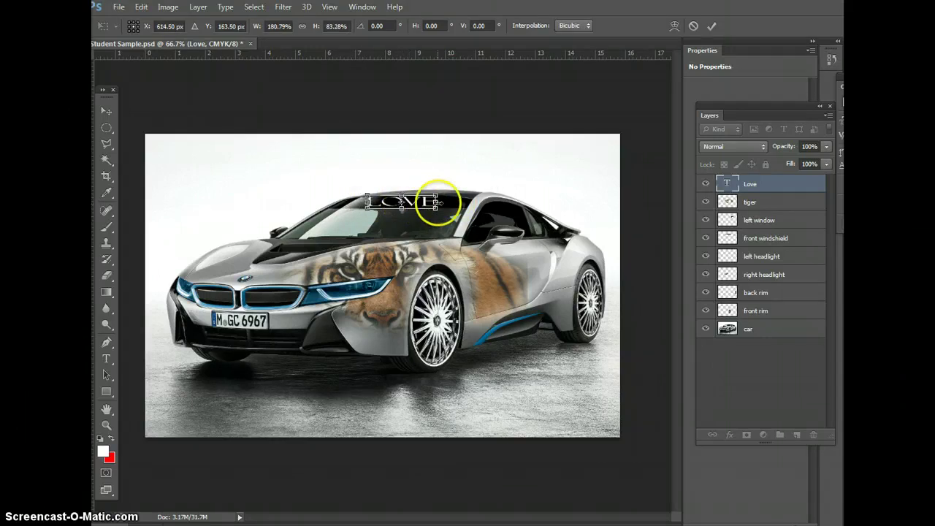
{"action": "left_click_drag", "start_coordinate": [439, 198], "coordinate": [395, 201]}
{"action": "left_click", "coordinate": [110, 129]}
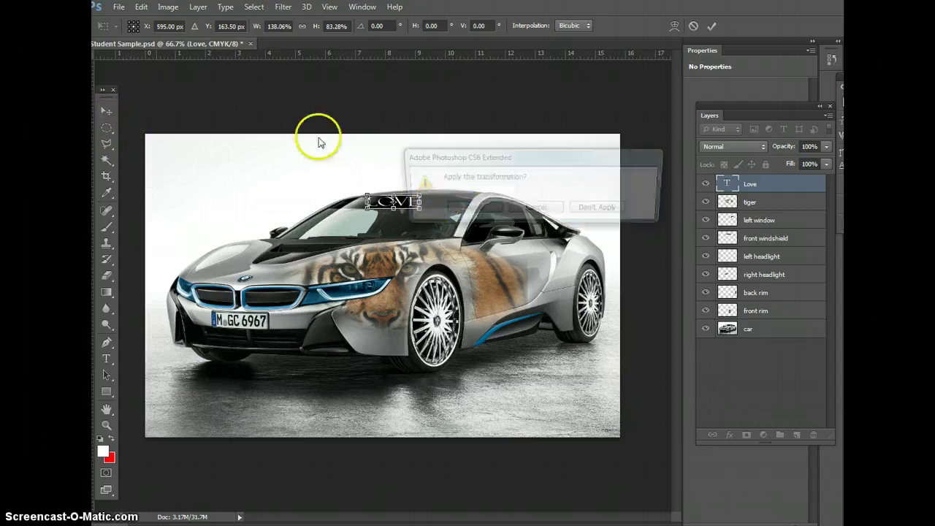
{"action": "left_click", "coordinate": [467, 210]}
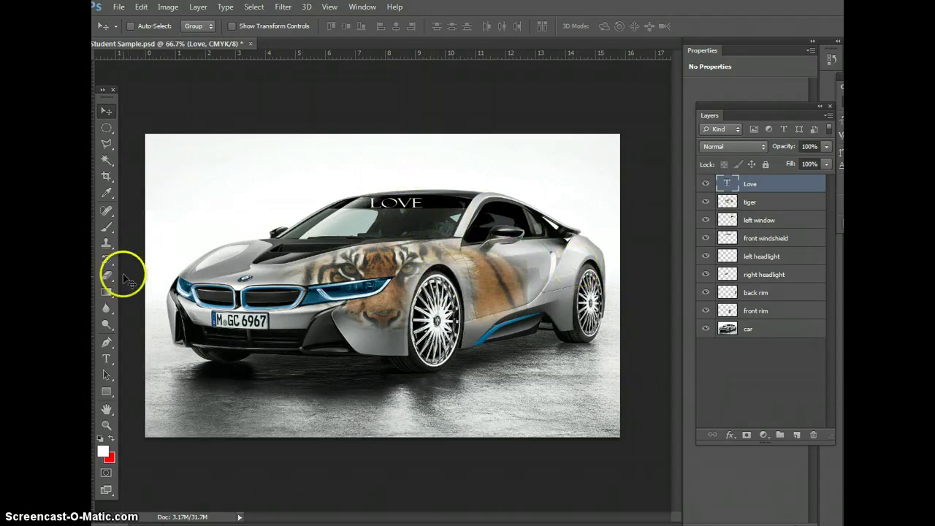
Change the LOVE text colour to black (000000).
{"action": "left_click", "coordinate": [107, 360]}
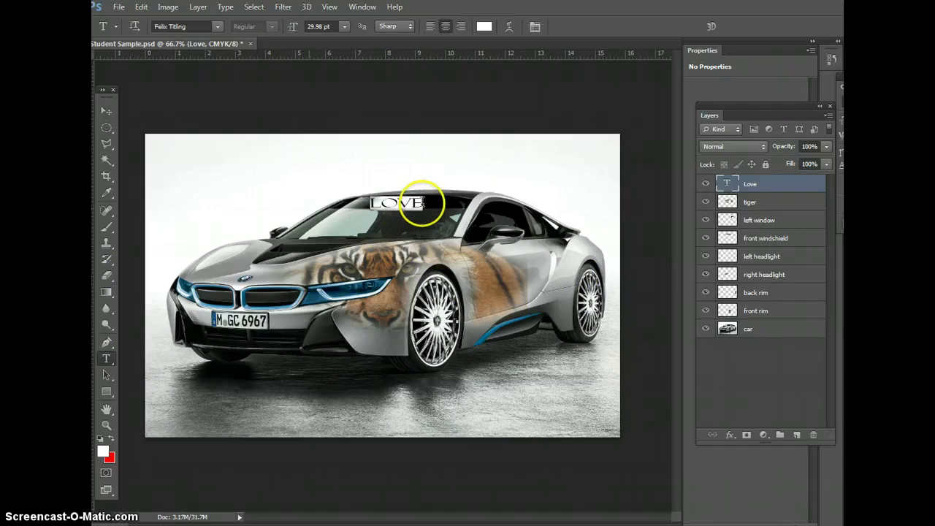
{"action": "left_click", "coordinate": [422, 203]}
{"action": "left_click", "coordinate": [103, 451]}
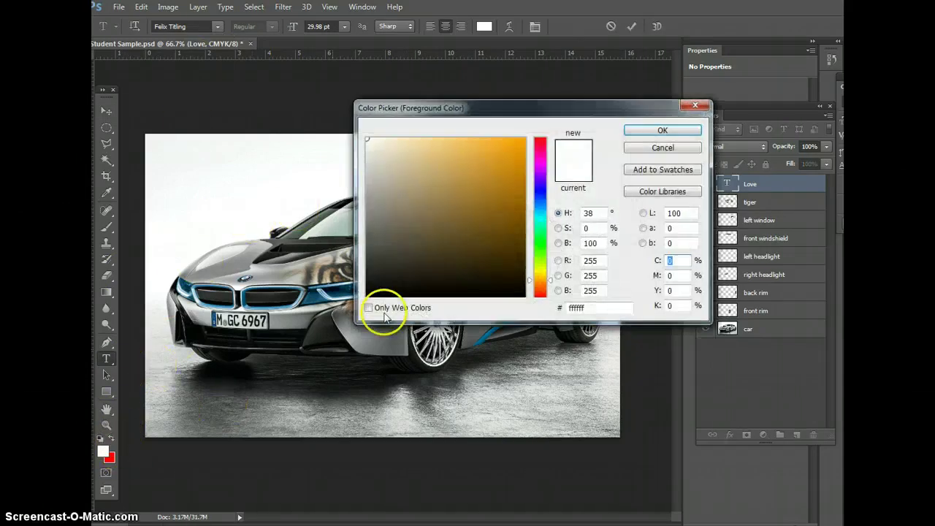
{"action": "left_click", "coordinate": [434, 205]}
{"action": "type", "text": "000000"}
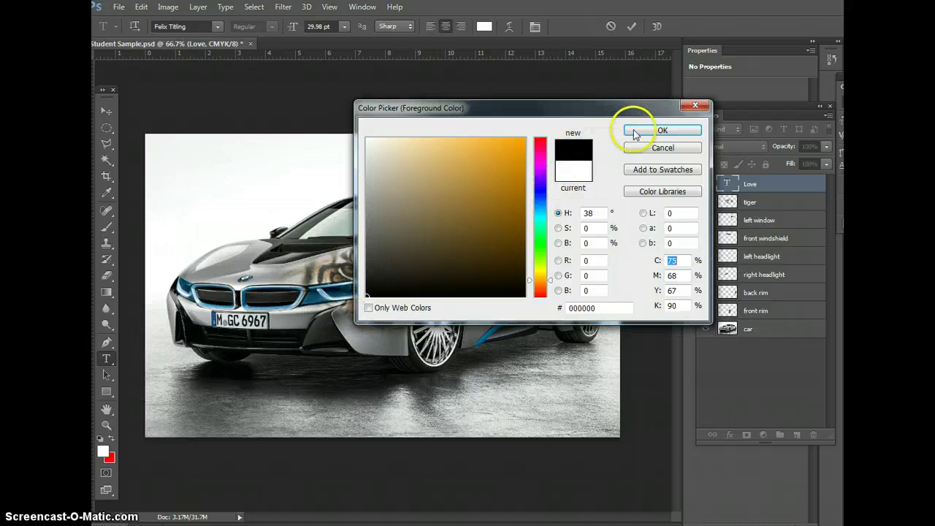
{"action": "left_click", "coordinate": [662, 130]}
Move LOVE onto the car door, enlarge and rotate it at an angle, then shrink slightly.
{"action": "left_click", "coordinate": [106, 110]}
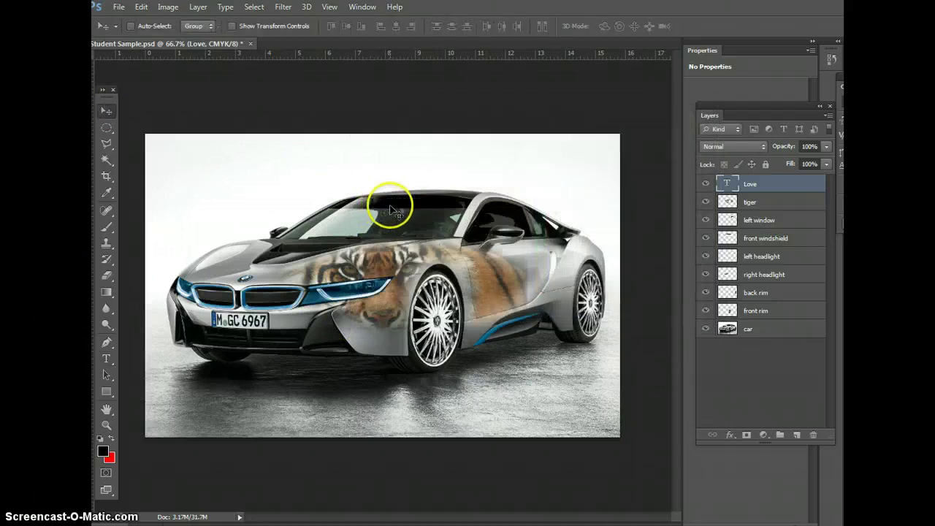
{"action": "left_click_drag", "start_coordinate": [393, 208], "coordinate": [492, 287]}
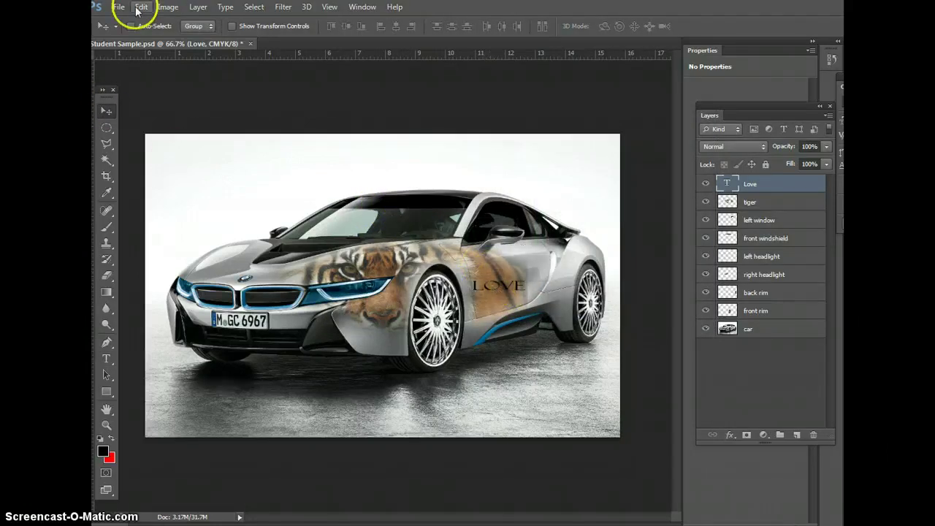
{"action": "left_click", "coordinate": [140, 7]}
{"action": "left_click", "coordinate": [209, 238]}
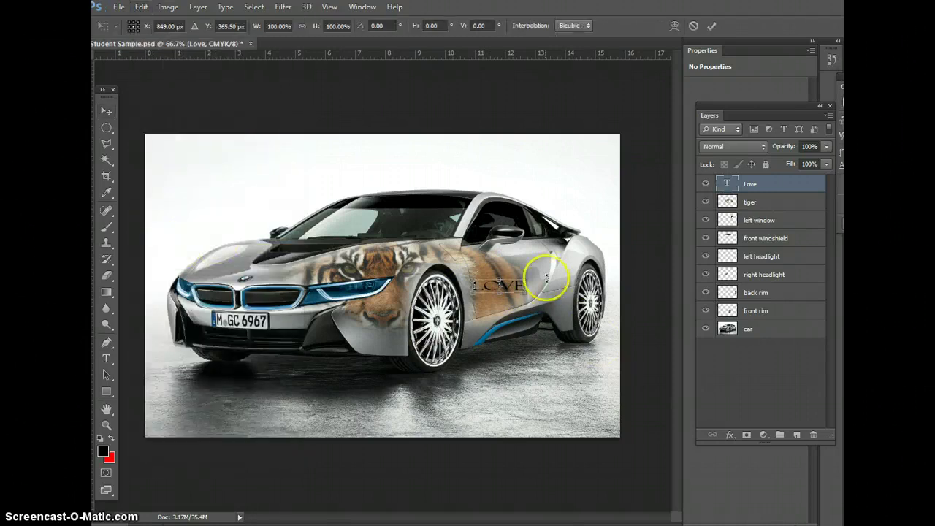
{"action": "left_click_drag", "start_coordinate": [528, 280], "coordinate": [547, 266]}
{"action": "left_click_drag", "start_coordinate": [599, 225], "coordinate": [604, 267]}
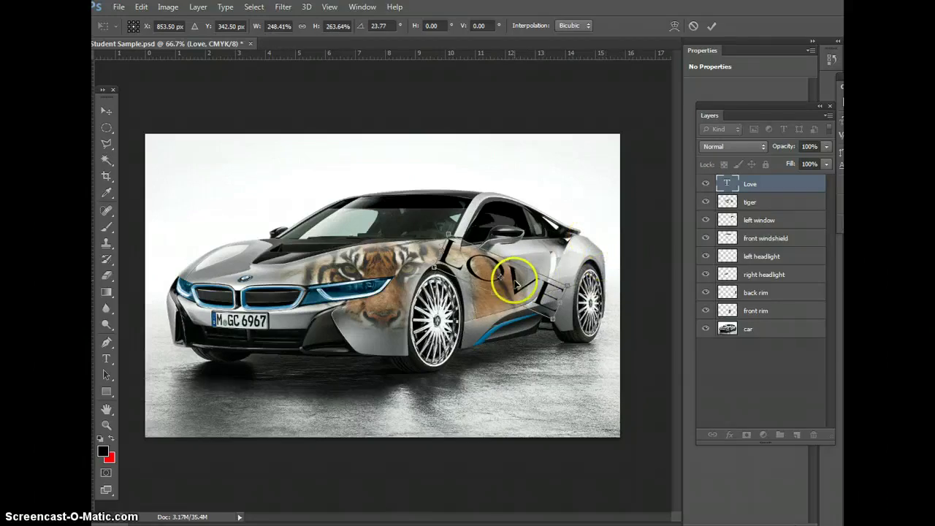
{"action": "left_click_drag", "start_coordinate": [516, 284], "coordinate": [518, 282]}
{"action": "mouse_move", "coordinate": [584, 265]}
{"action": "left_mouse_down"}
{"action": "mouse_move", "coordinate": [592, 271]}
{"action": "mouse_move", "coordinate": [597, 259]}
{"action": "left_mouse_up"}
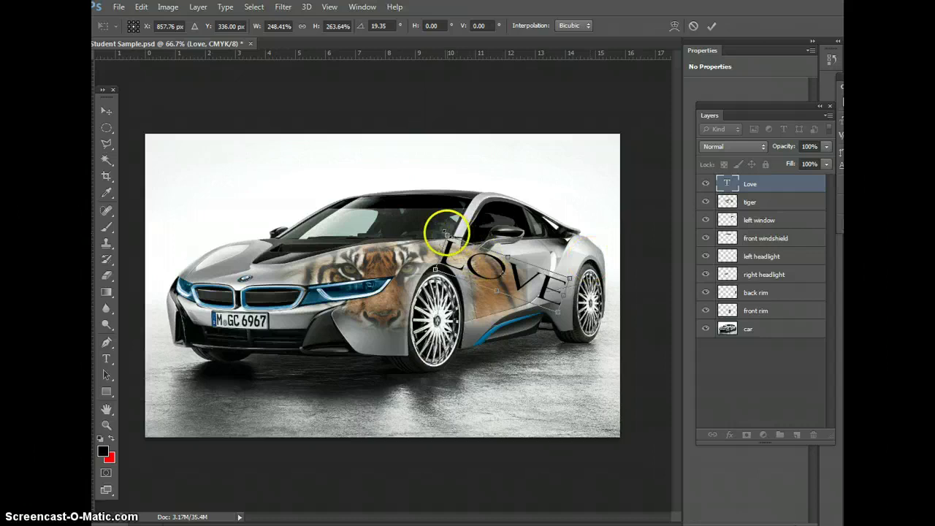
{"action": "left_click_drag", "start_coordinate": [445, 233], "coordinate": [461, 242]}
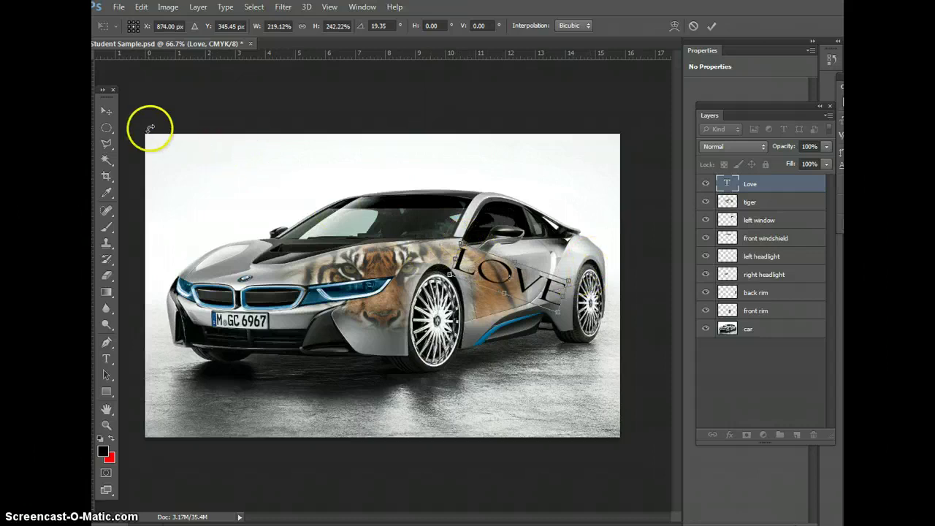
{"action": "left_click", "coordinate": [107, 111]}
{"action": "left_click", "coordinate": [469, 209]}
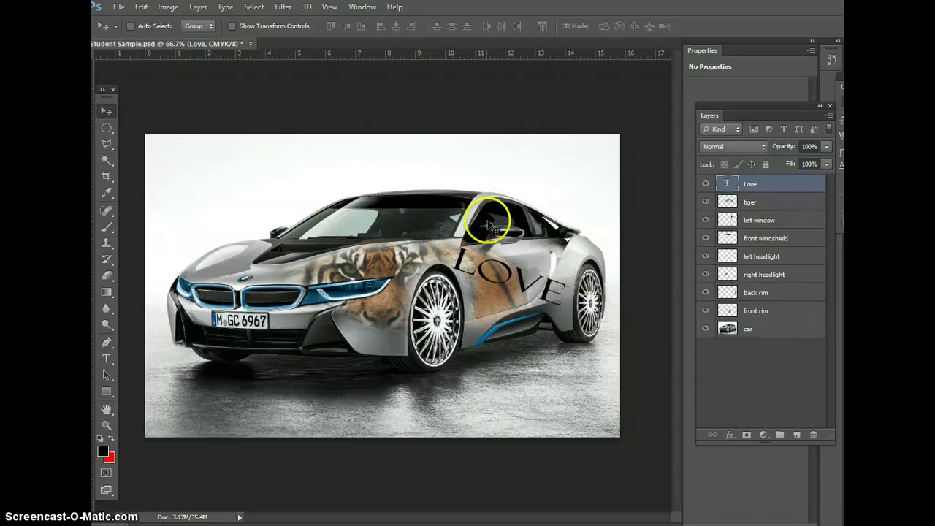
Lower the Love layer's opacity to 51%.
{"action": "left_click", "coordinate": [827, 147]}
{"action": "left_click_drag", "start_coordinate": [827, 160], "coordinate": [826, 162]}
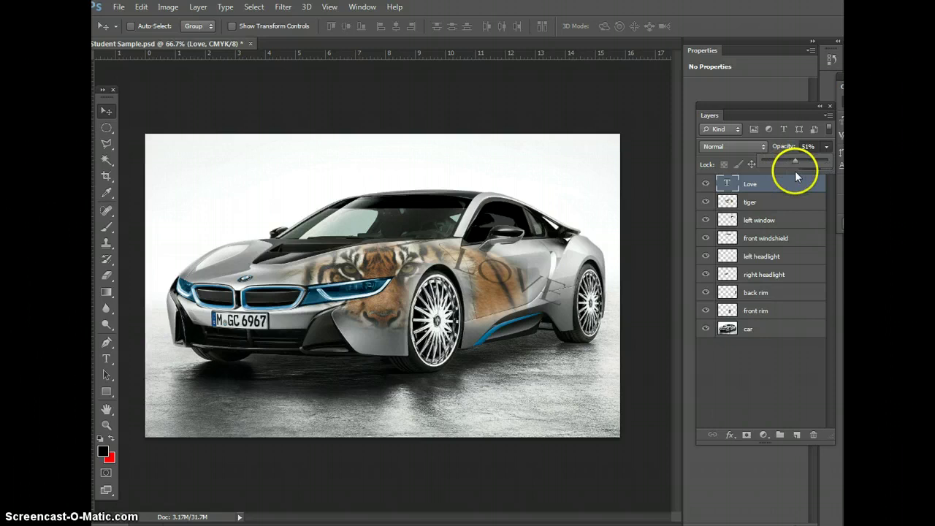
{"action": "key", "text": "Return"}
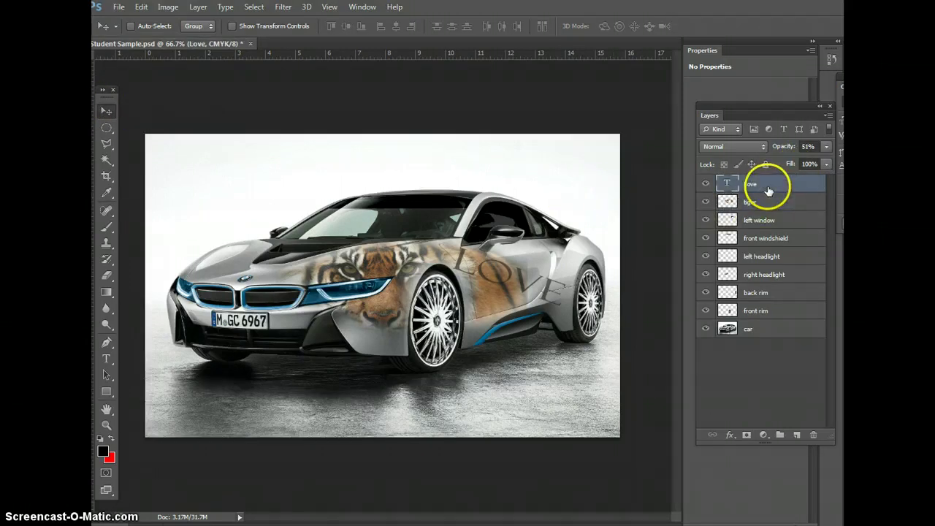
Rasterize the LOVE text layer and zoom in on the car door.
{"action": "left_click", "coordinate": [107, 275]}
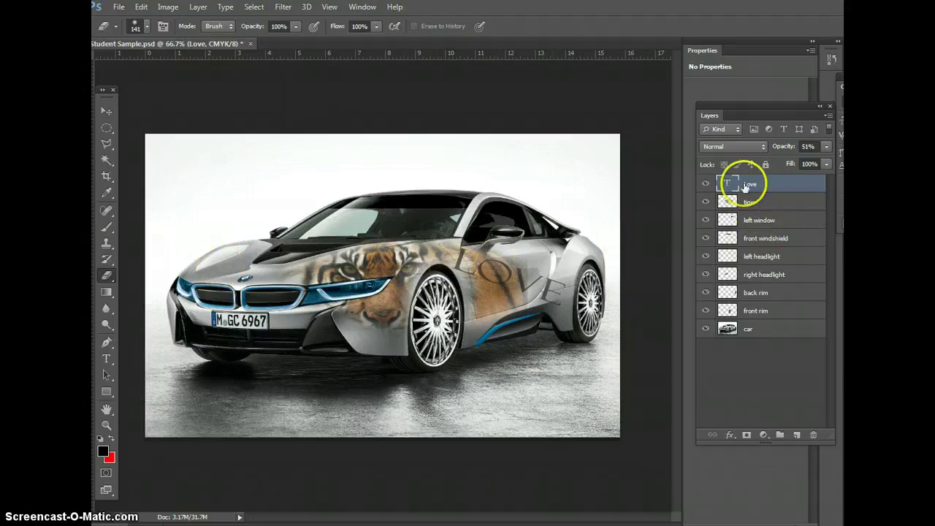
{"action": "left_click", "coordinate": [540, 185]}
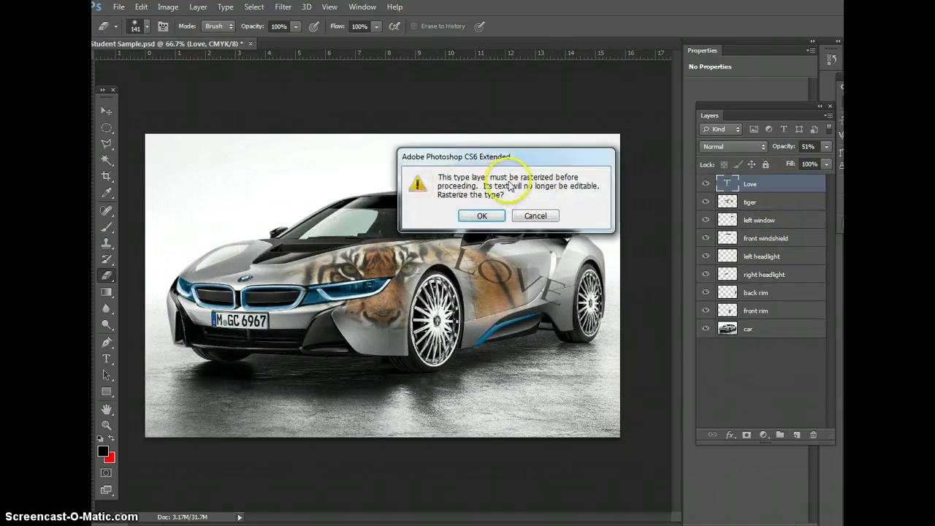
{"action": "left_click", "coordinate": [483, 215]}
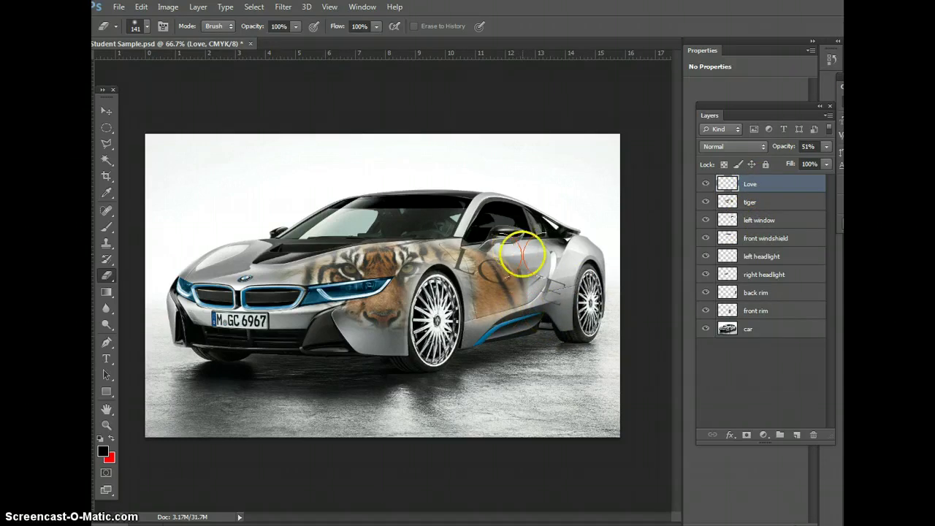
{"action": "left_click", "coordinate": [107, 424]}
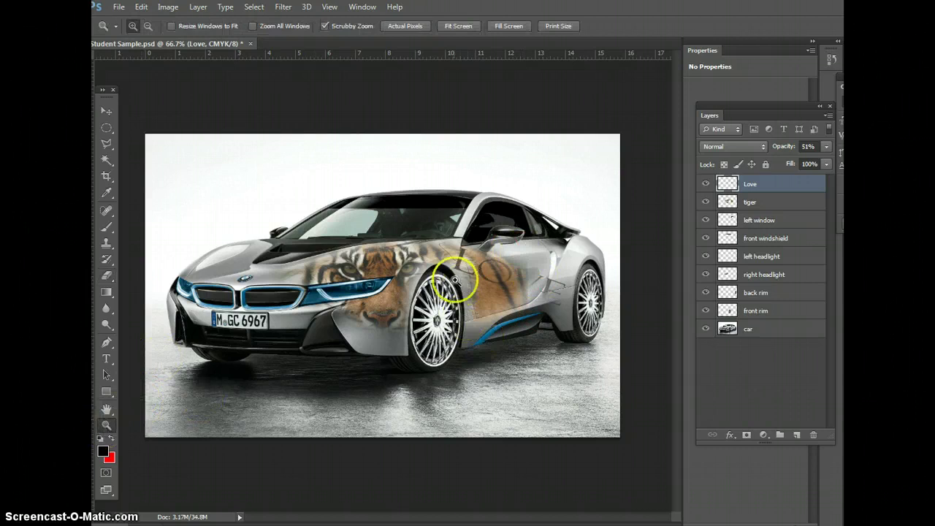
{"action": "left_click", "coordinate": [454, 252]}
{"action": "left_click", "coordinate": [454, 254]}
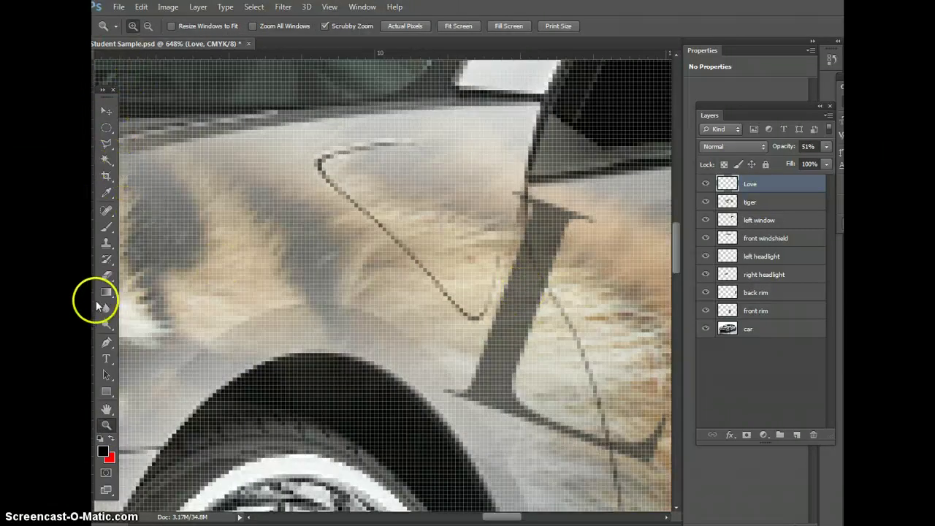
Erase patches of the LOVE letters with the 39 px scatter brush, then view at 100%.
{"action": "left_click", "coordinate": [105, 280]}
{"action": "left_click", "coordinate": [158, 274]}
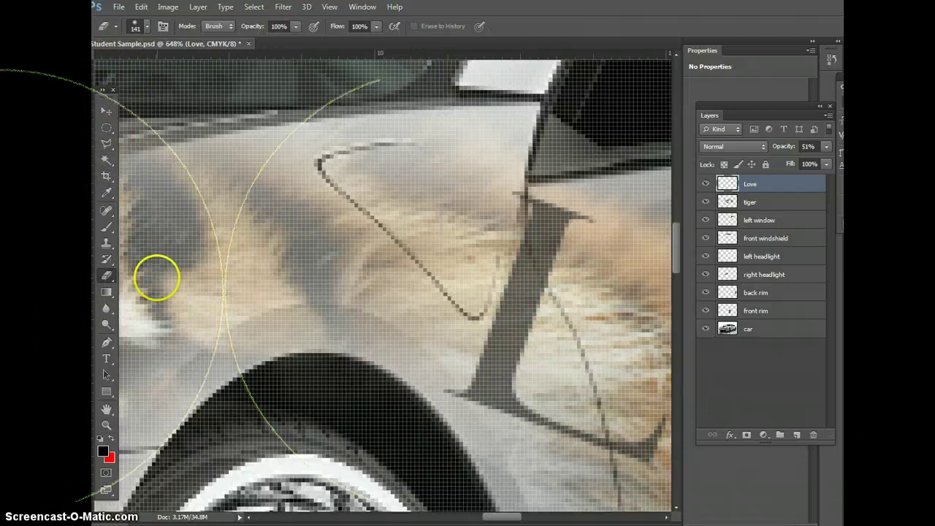
{"action": "left_click", "coordinate": [149, 28]}
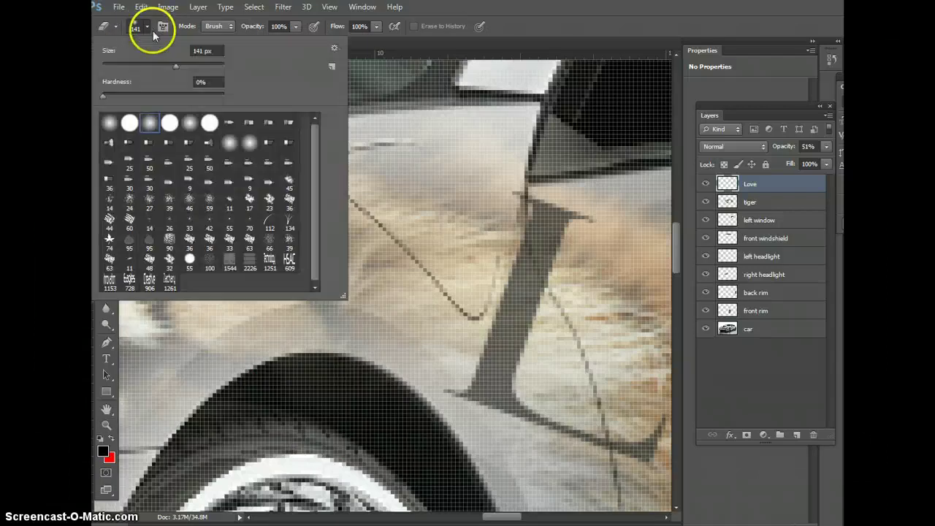
{"action": "left_click", "coordinate": [169, 199]}
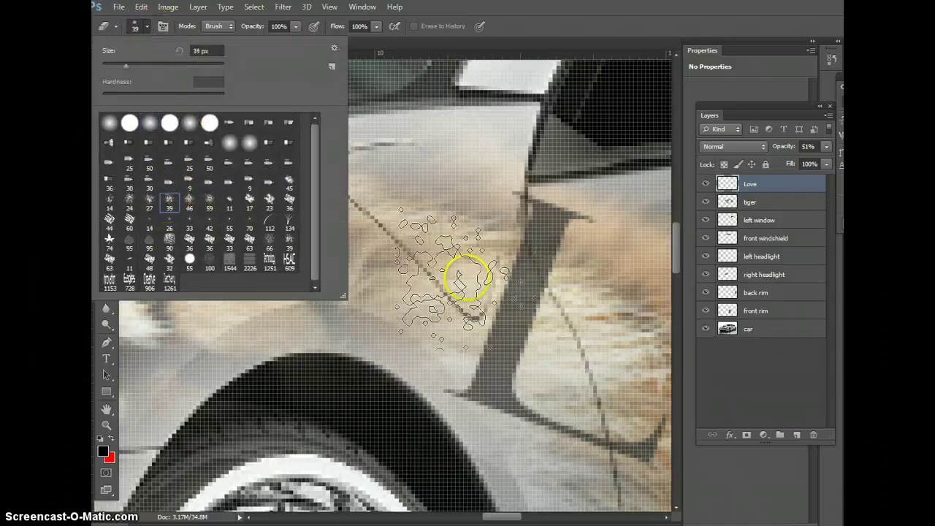
{"action": "left_click", "coordinate": [461, 274]}
{"action": "mouse_move", "coordinate": [469, 271]}
{"action": "left_mouse_down"}
{"action": "mouse_move", "coordinate": [493, 265]}
{"action": "mouse_move", "coordinate": [513, 317]}
{"action": "mouse_move", "coordinate": [497, 297]}
{"action": "mouse_move", "coordinate": [644, 469]}
{"action": "mouse_move", "coordinate": [513, 428]}
{"action": "mouse_move", "coordinate": [475, 453]}
{"action": "left_mouse_up"}
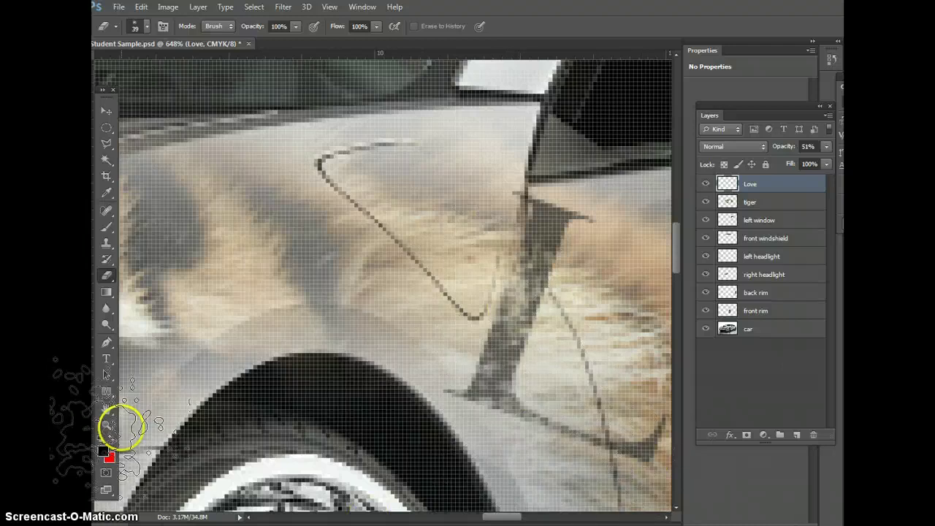
{"action": "double_click", "coordinate": [106, 425]}
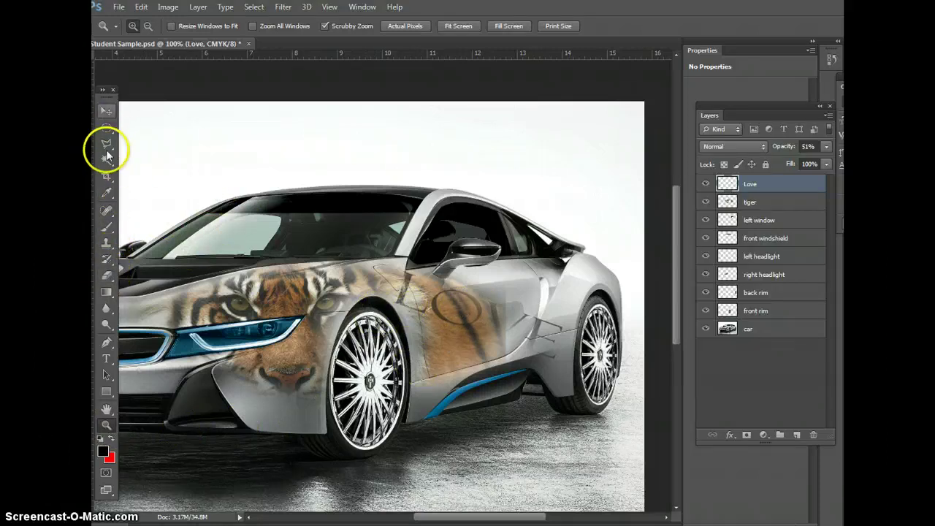
Erase more of the LOVE letters across the door and rear door with the 39 px scatter brush.
{"action": "left_click", "coordinate": [107, 275]}
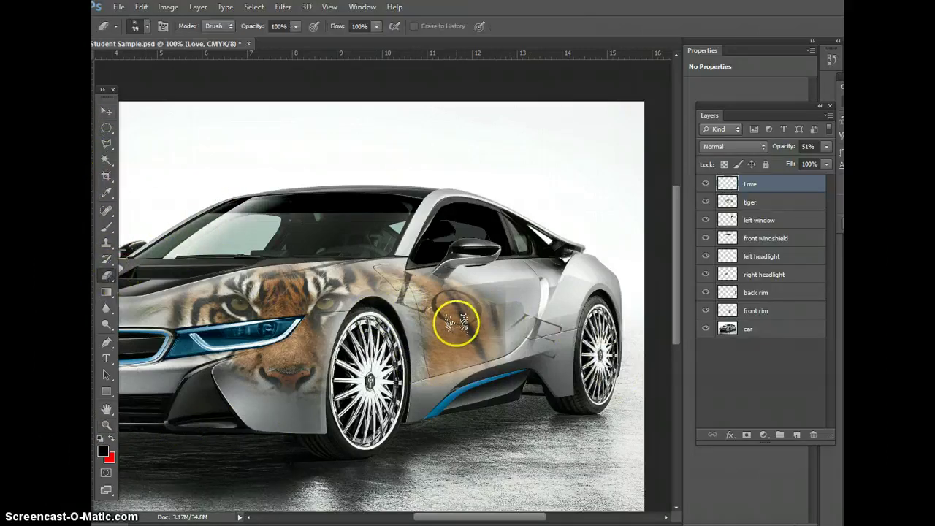
{"action": "mouse_move", "coordinate": [485, 292]}
{"action": "left_mouse_down"}
{"action": "mouse_move", "coordinate": [493, 316]}
{"action": "mouse_move", "coordinate": [478, 306]}
{"action": "mouse_move", "coordinate": [519, 303]}
{"action": "mouse_move", "coordinate": [493, 305]}
{"action": "mouse_move", "coordinate": [522, 331]}
{"action": "mouse_move", "coordinate": [547, 323]}
{"action": "left_mouse_up"}
{"action": "mouse_move", "coordinate": [589, 349]}
{"action": "left_mouse_down"}
{"action": "mouse_move", "coordinate": [551, 353]}
{"action": "mouse_move", "coordinate": [552, 334]}
{"action": "left_mouse_up"}
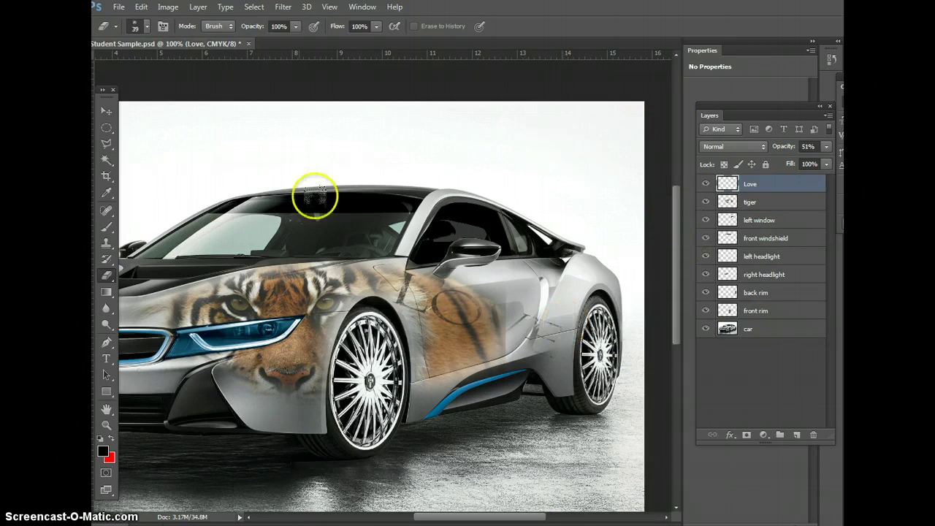
{"action": "scroll", "coordinate": [290, 296], "scroll_direction": "down", "scroll_amount": 2}
{"action": "scroll", "coordinate": [275, 312], "scroll_direction": "up", "scroll_amount": 1}
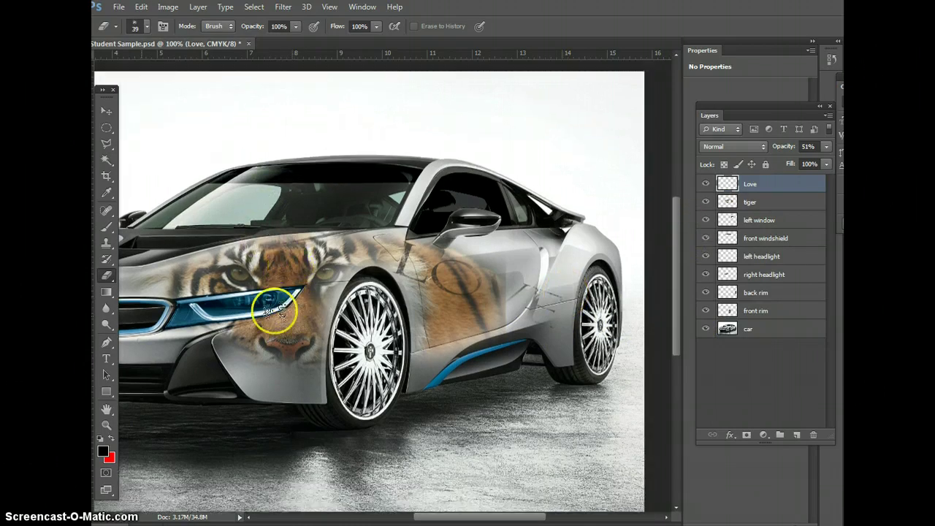
Pan to bring the car's front and plate into view, then hide the Love layer to compare.
{"action": "left_click", "coordinate": [106, 409]}
{"action": "left_click_drag", "start_coordinate": [133, 311], "coordinate": [204, 327]}
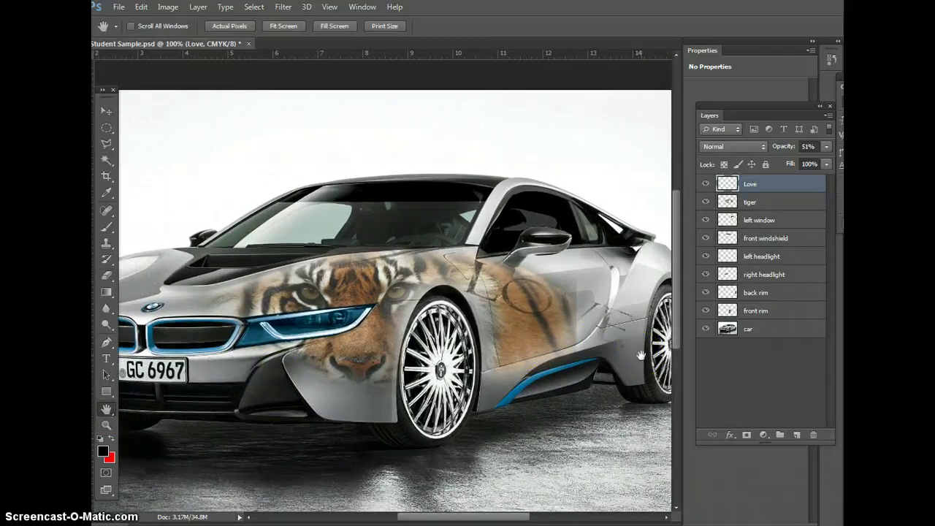
{"action": "scroll", "coordinate": [640, 355], "scroll_direction": "down", "scroll_amount": 3}
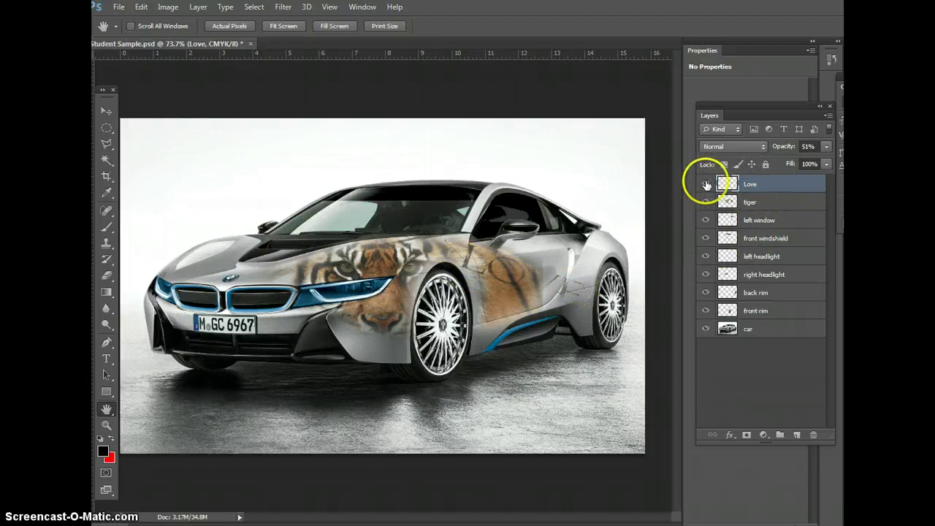
{"action": "left_click", "coordinate": [706, 185]}
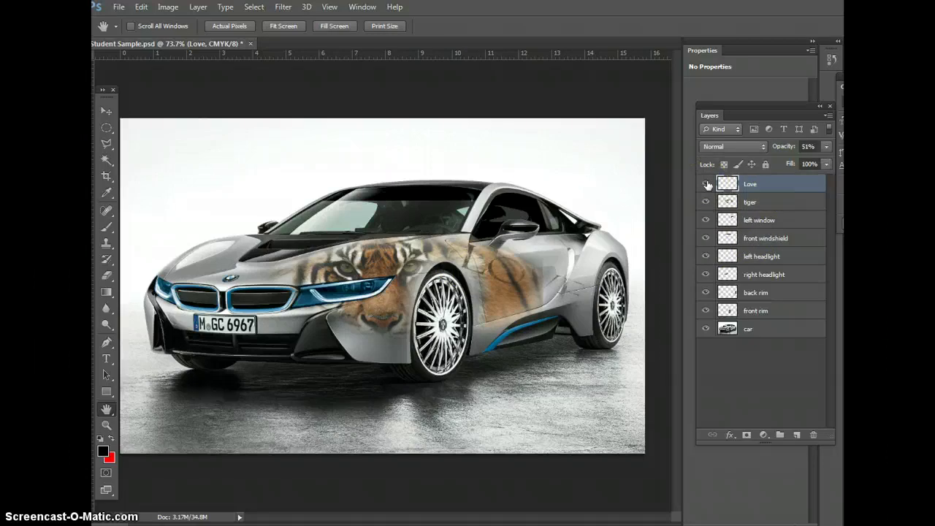
Show the Love layer again, add the text HATE, and move it onto the lower door.
{"action": "left_click", "coordinate": [707, 184]}
{"action": "left_click", "coordinate": [106, 358]}
{"action": "left_click", "coordinate": [389, 149]}
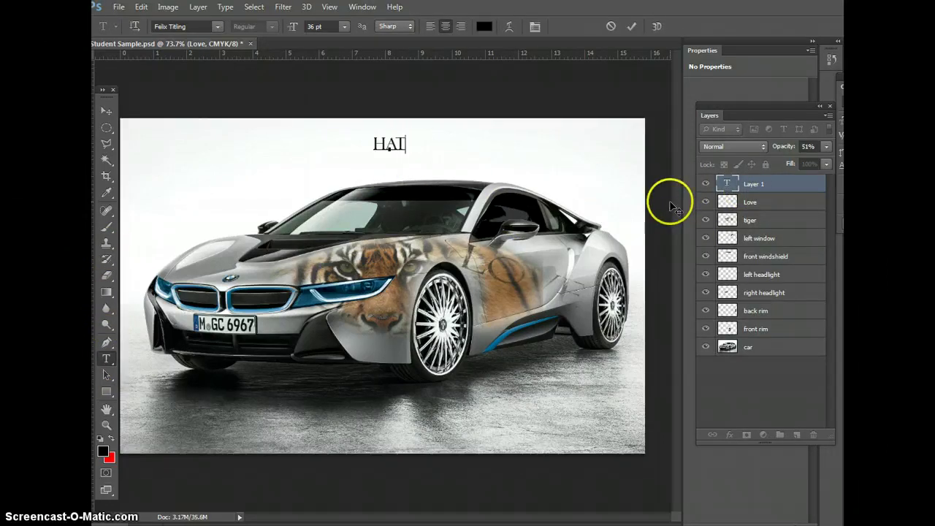
{"action": "left_click", "coordinate": [107, 112]}
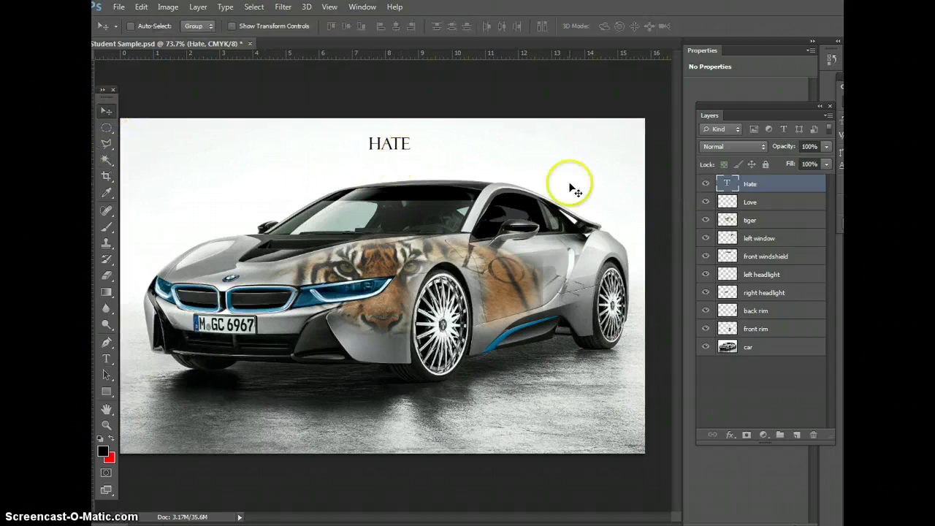
{"action": "left_click_drag", "start_coordinate": [402, 149], "coordinate": [521, 313]}
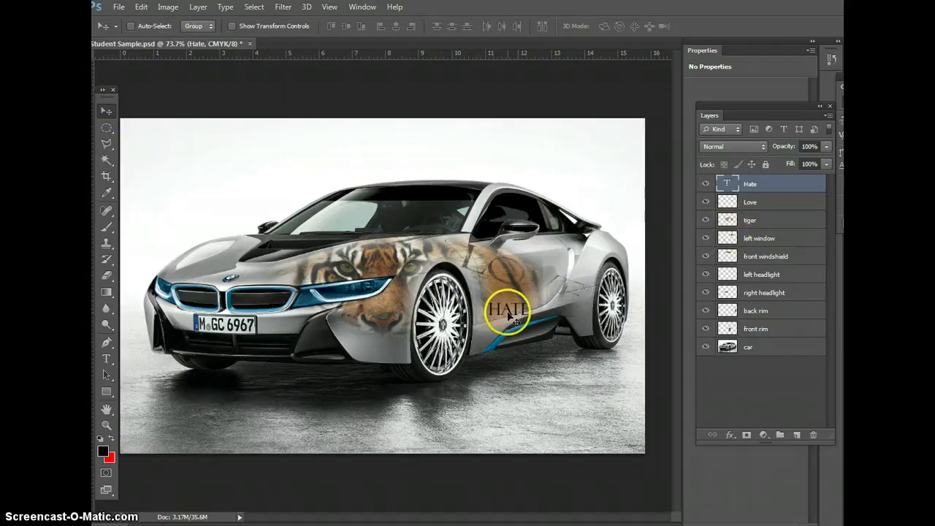
Free Transform the HATE text to rotate it about -13.28° and apply.
{"action": "left_click", "coordinate": [141, 7]}
{"action": "left_click", "coordinate": [179, 240]}
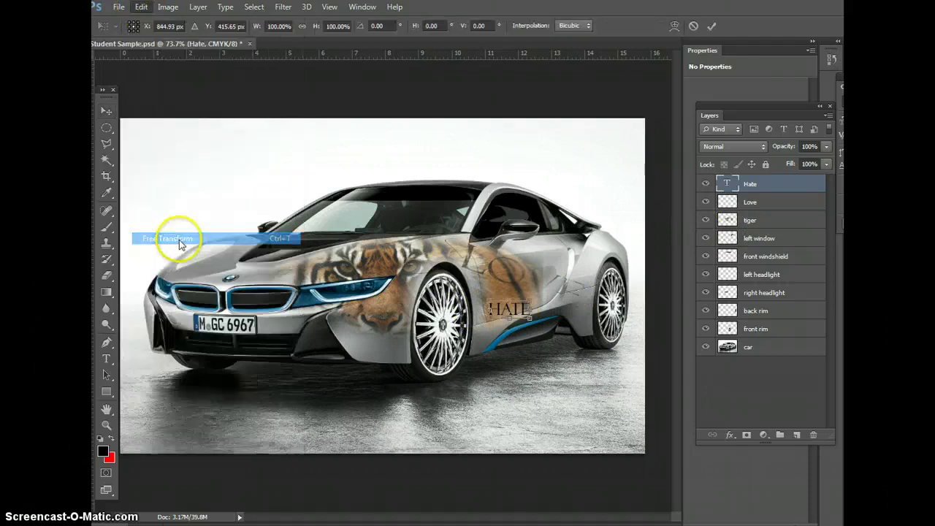
{"action": "left_click_drag", "start_coordinate": [574, 291], "coordinate": [574, 292]}
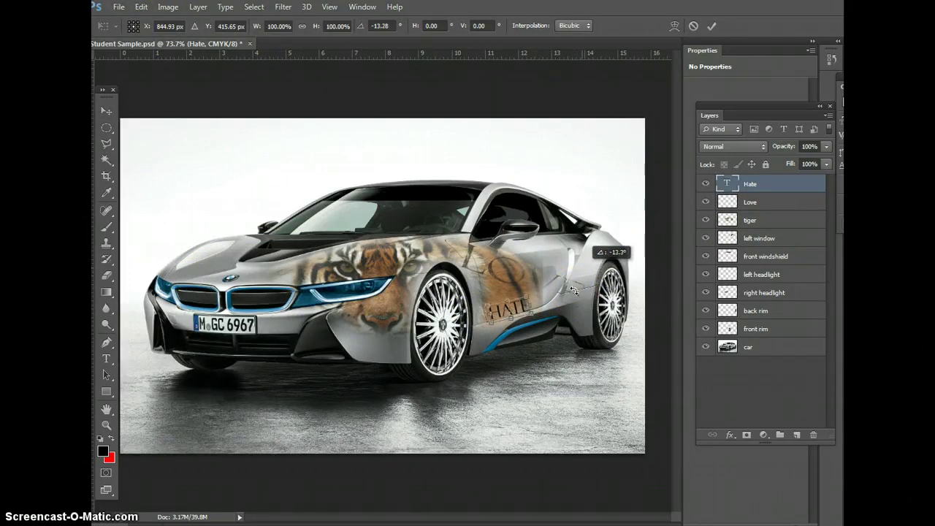
{"action": "left_click_drag", "start_coordinate": [575, 291], "coordinate": [575, 291]}
{"action": "left_click", "coordinate": [107, 113]}
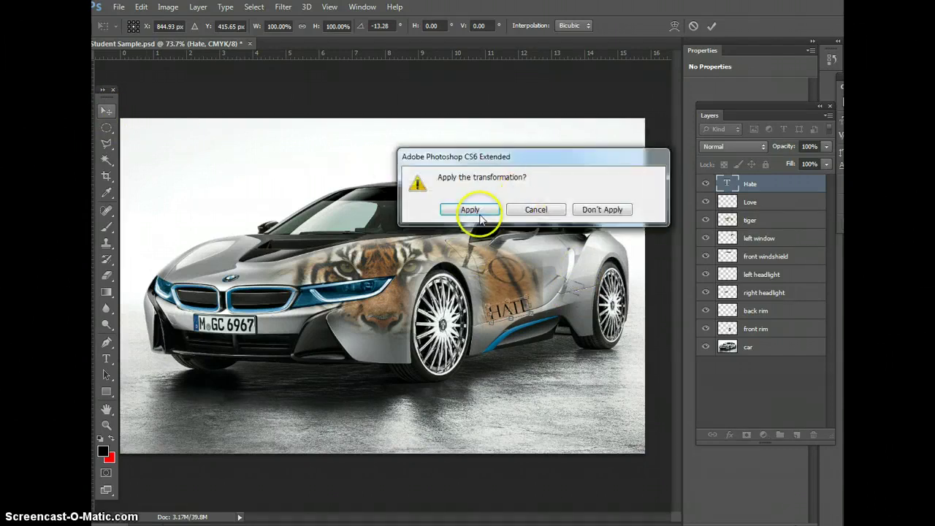
{"action": "left_click", "coordinate": [475, 211]}
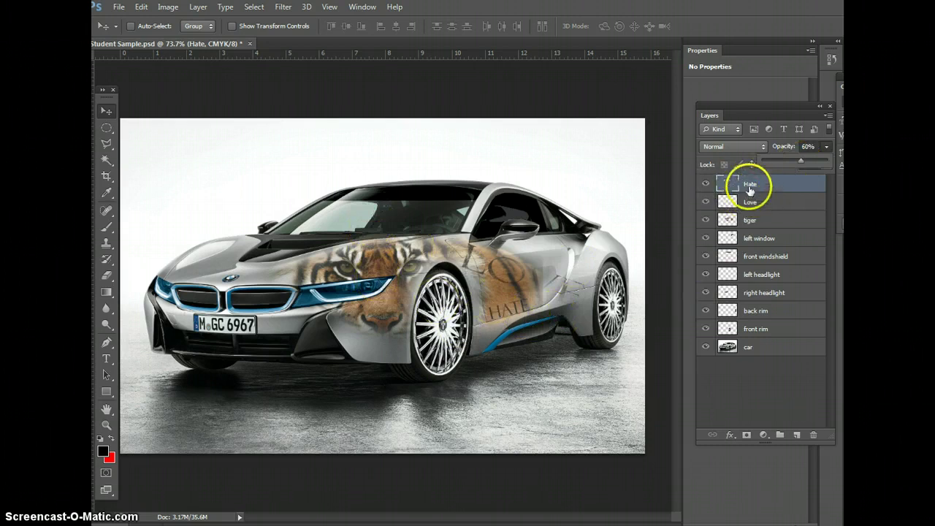
Make the Hate layer visible and set its opacity to 60%.
{"action": "left_click", "coordinate": [704, 186]}
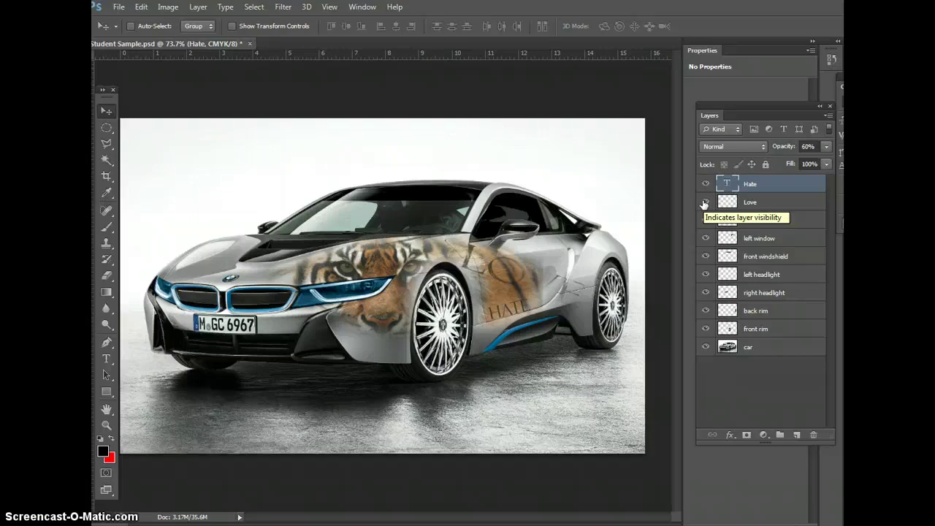
{"action": "left_click", "coordinate": [705, 203]}
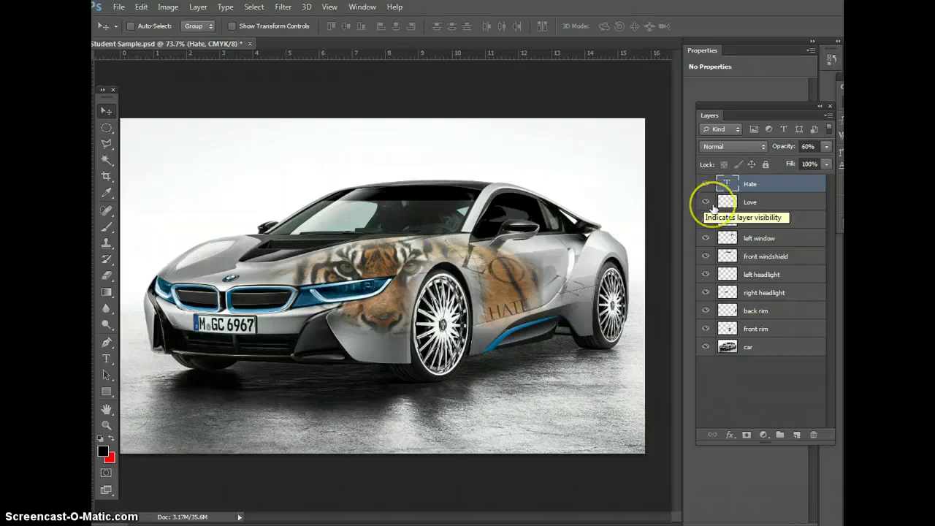